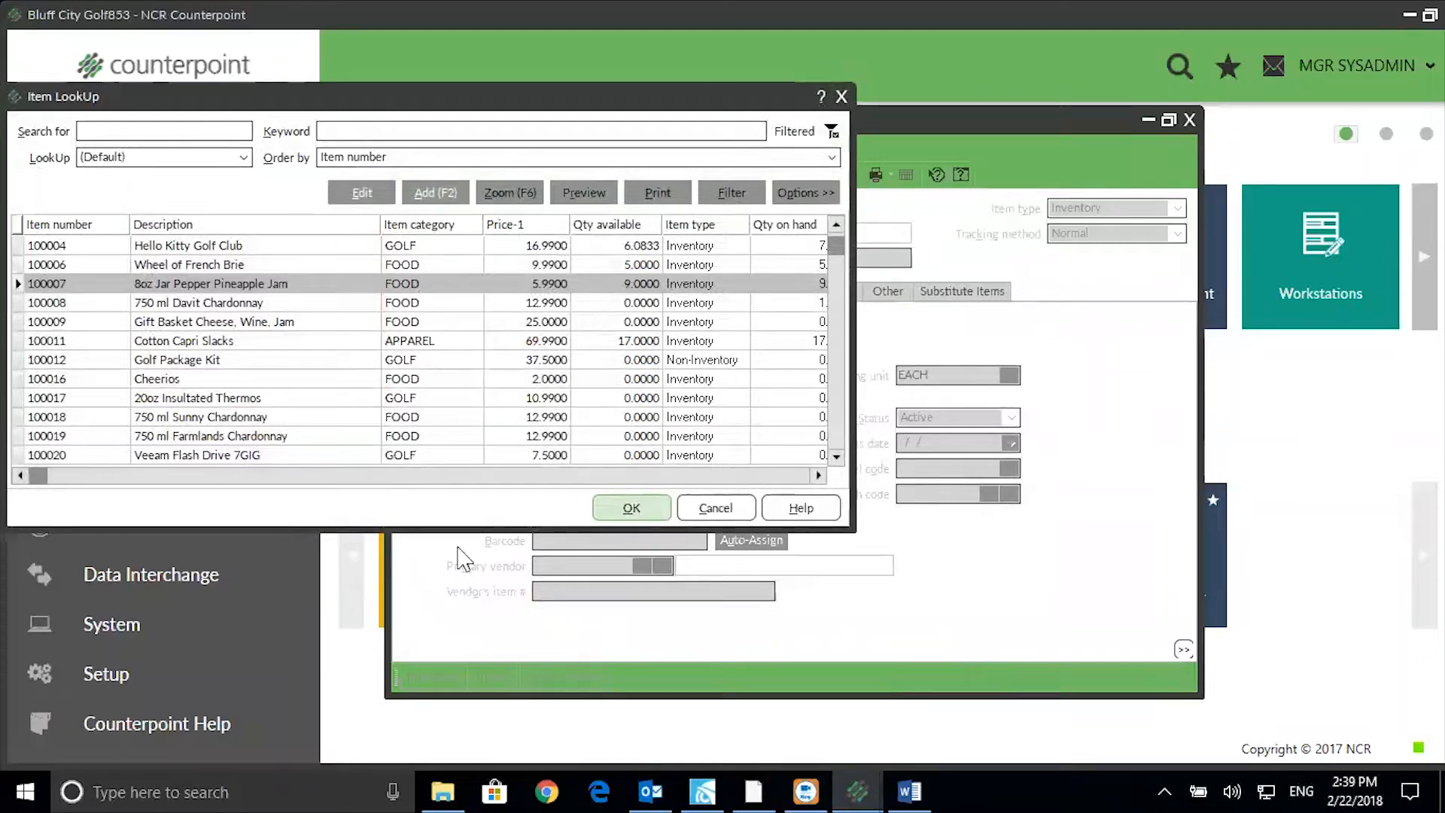
Load item 100007, 8oz Jar Pepper Pineapple Jam, from the Item LookUp list into the Items form.
{"action": "left_click", "coordinate": [630, 508]}
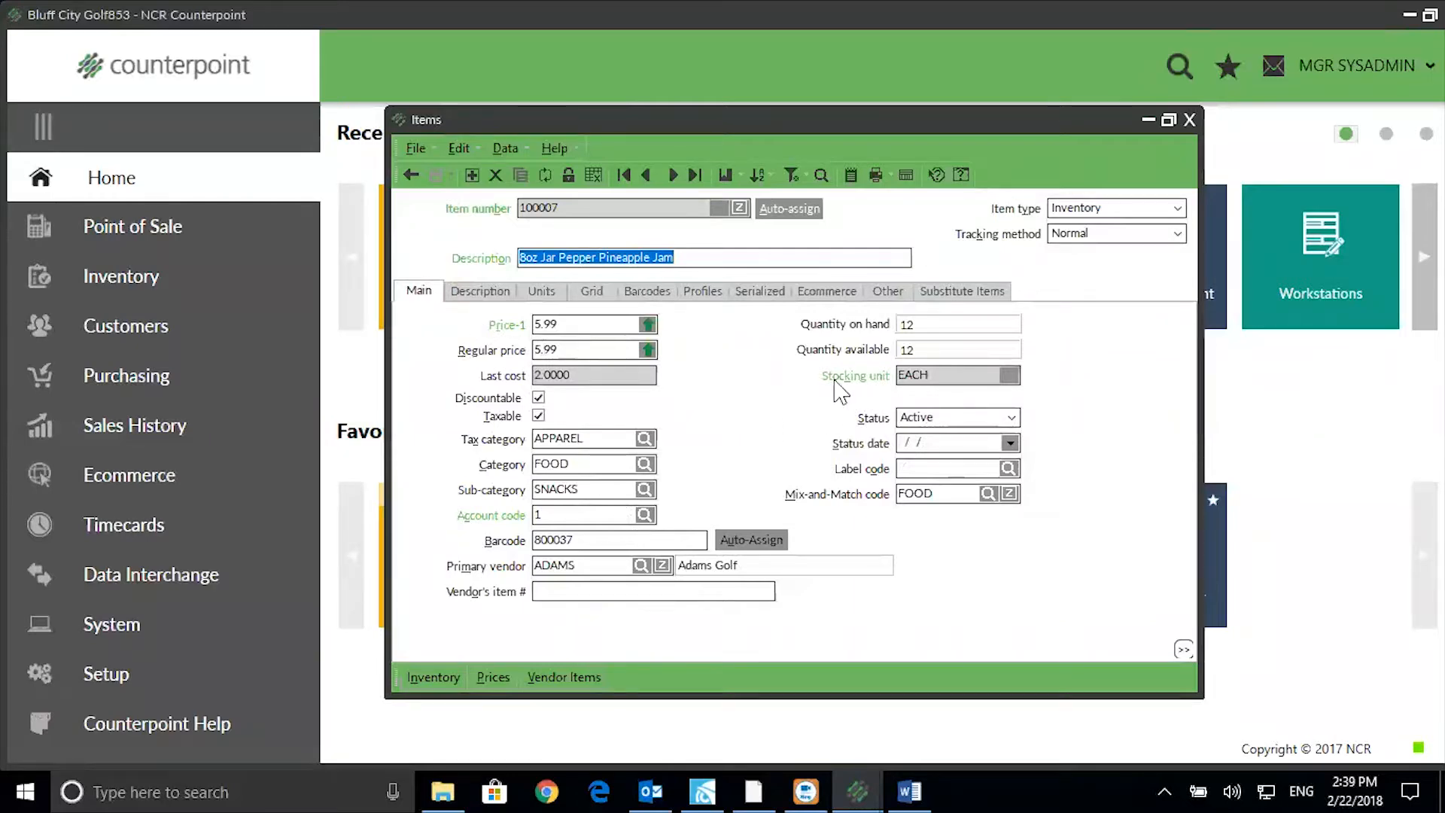
Check the EACH stocking unit, then display the item's Units page.
{"action": "left_click", "coordinate": [931, 375]}
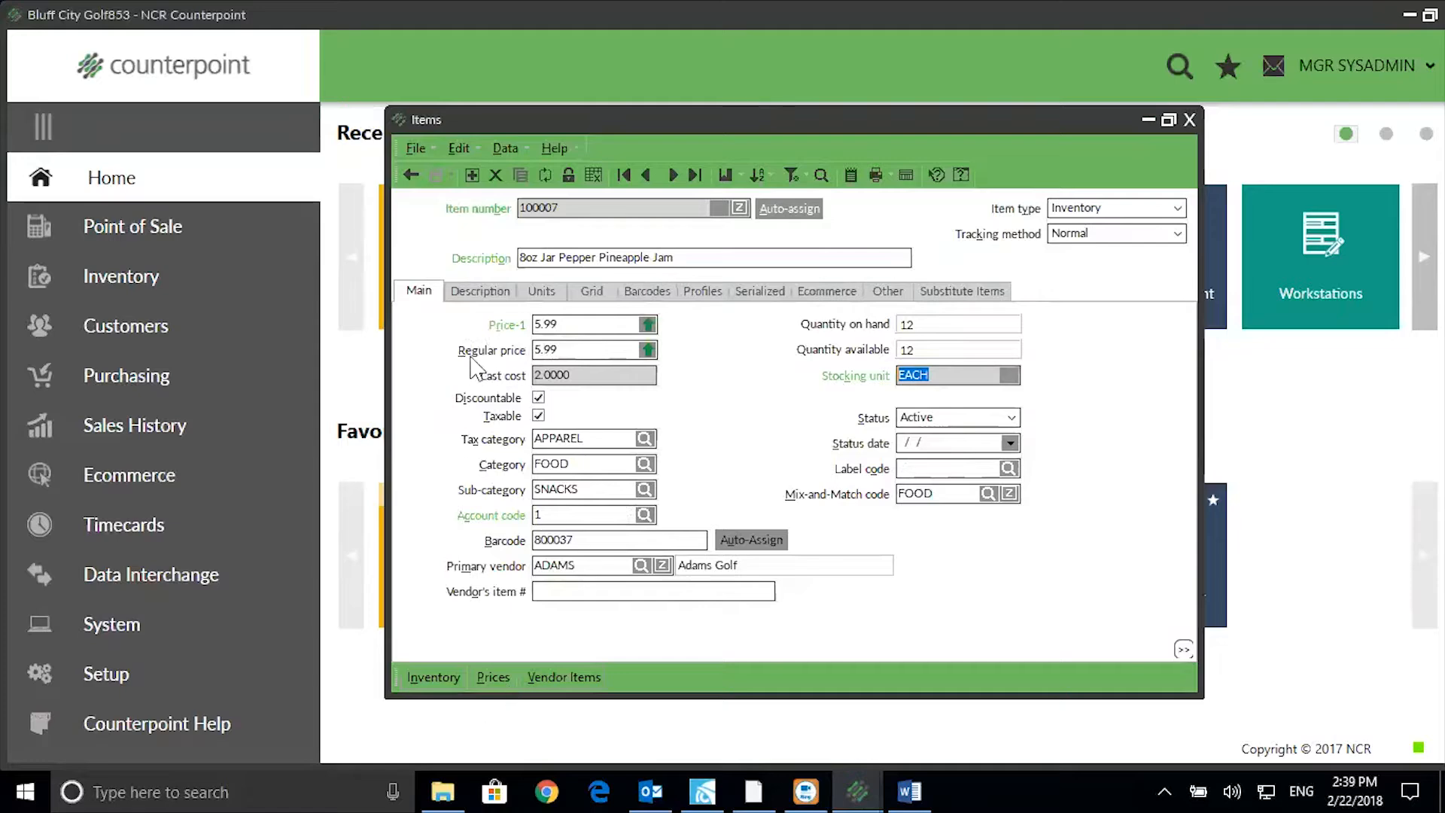
{"action": "left_click", "coordinate": [545, 297]}
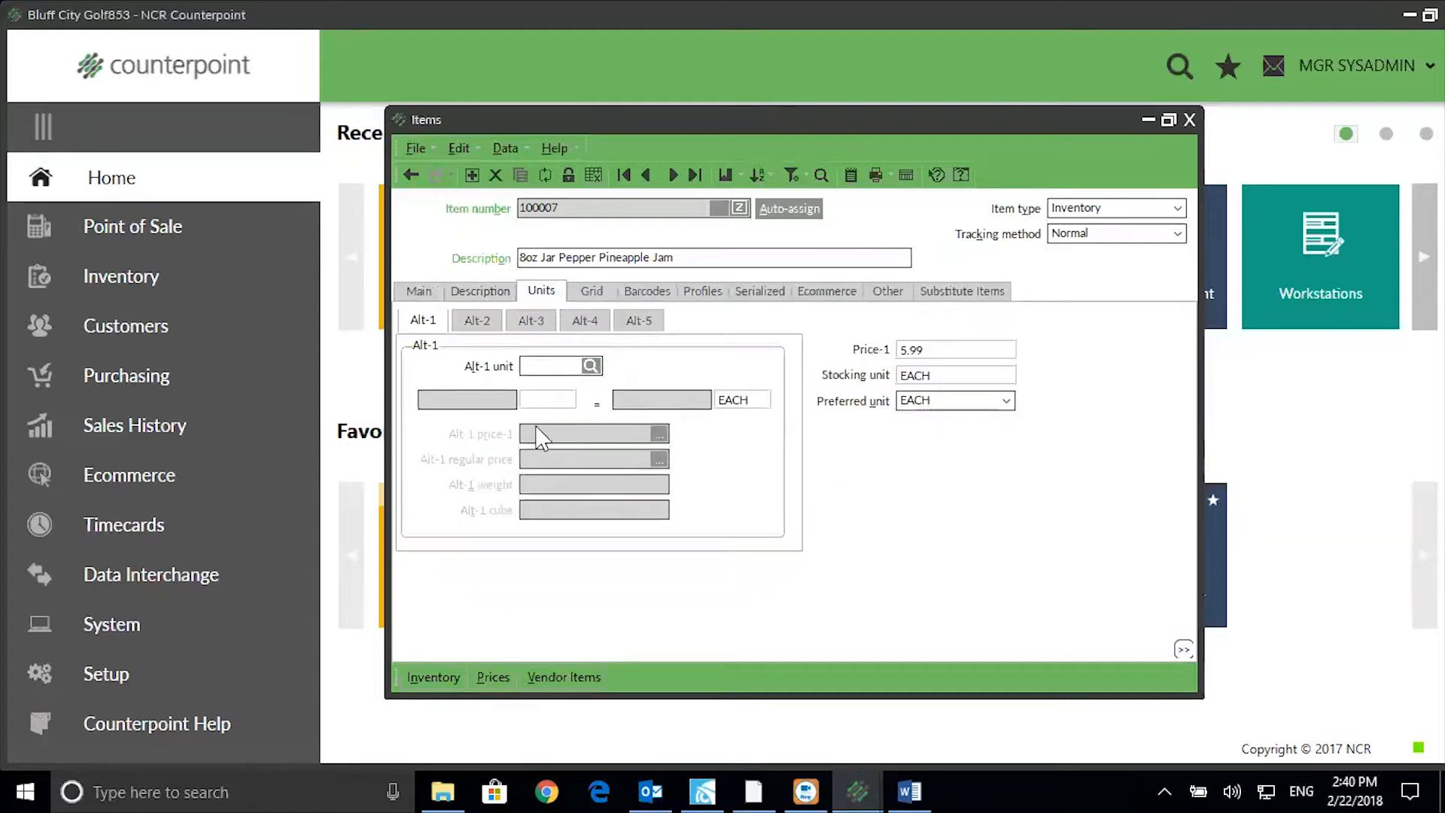
Create a new unit named 'Pack of 6' from the Alt-1 unit lookup.
{"action": "left_click", "coordinate": [591, 367]}
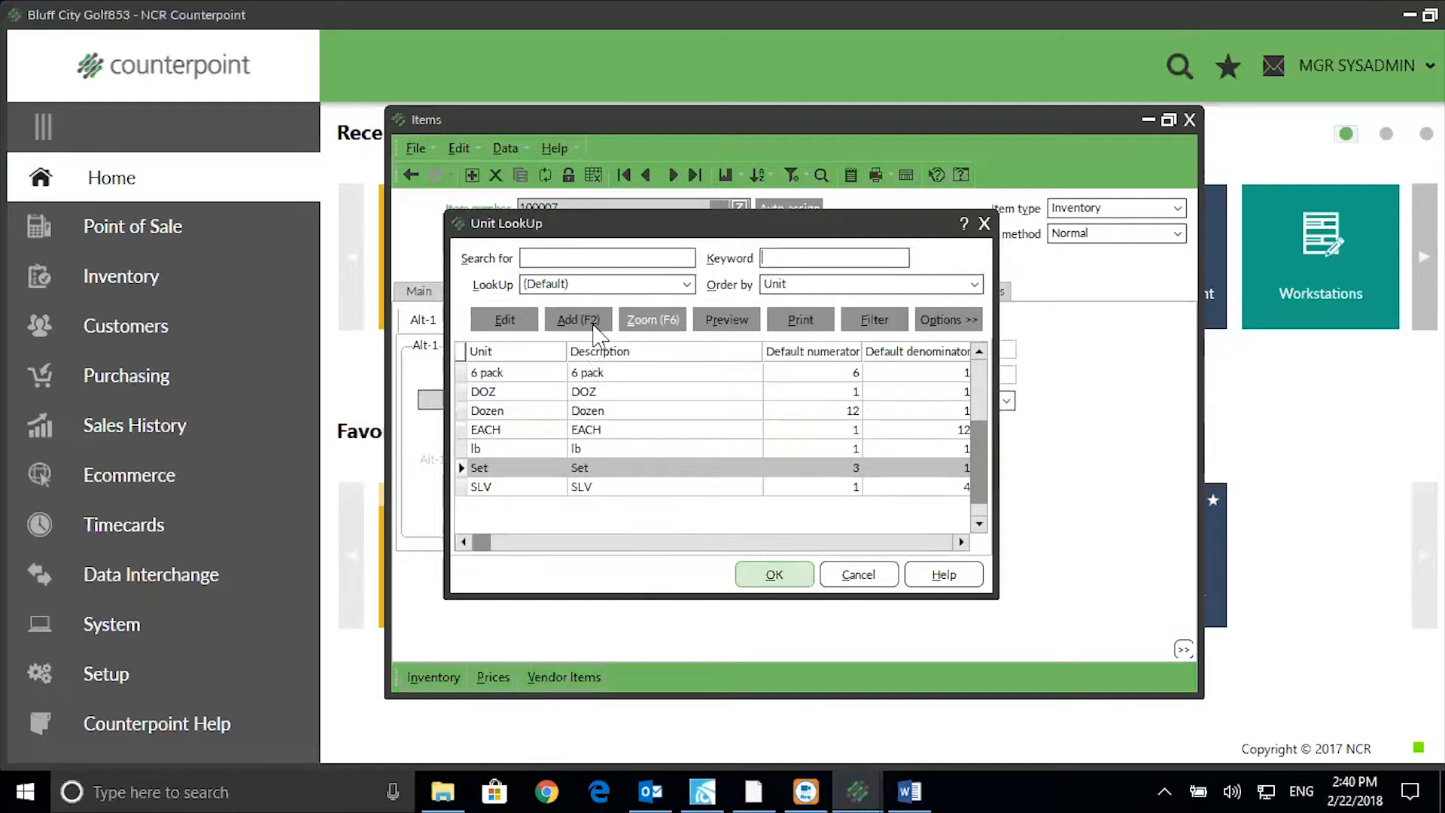
{"action": "left_click", "coordinate": [579, 319]}
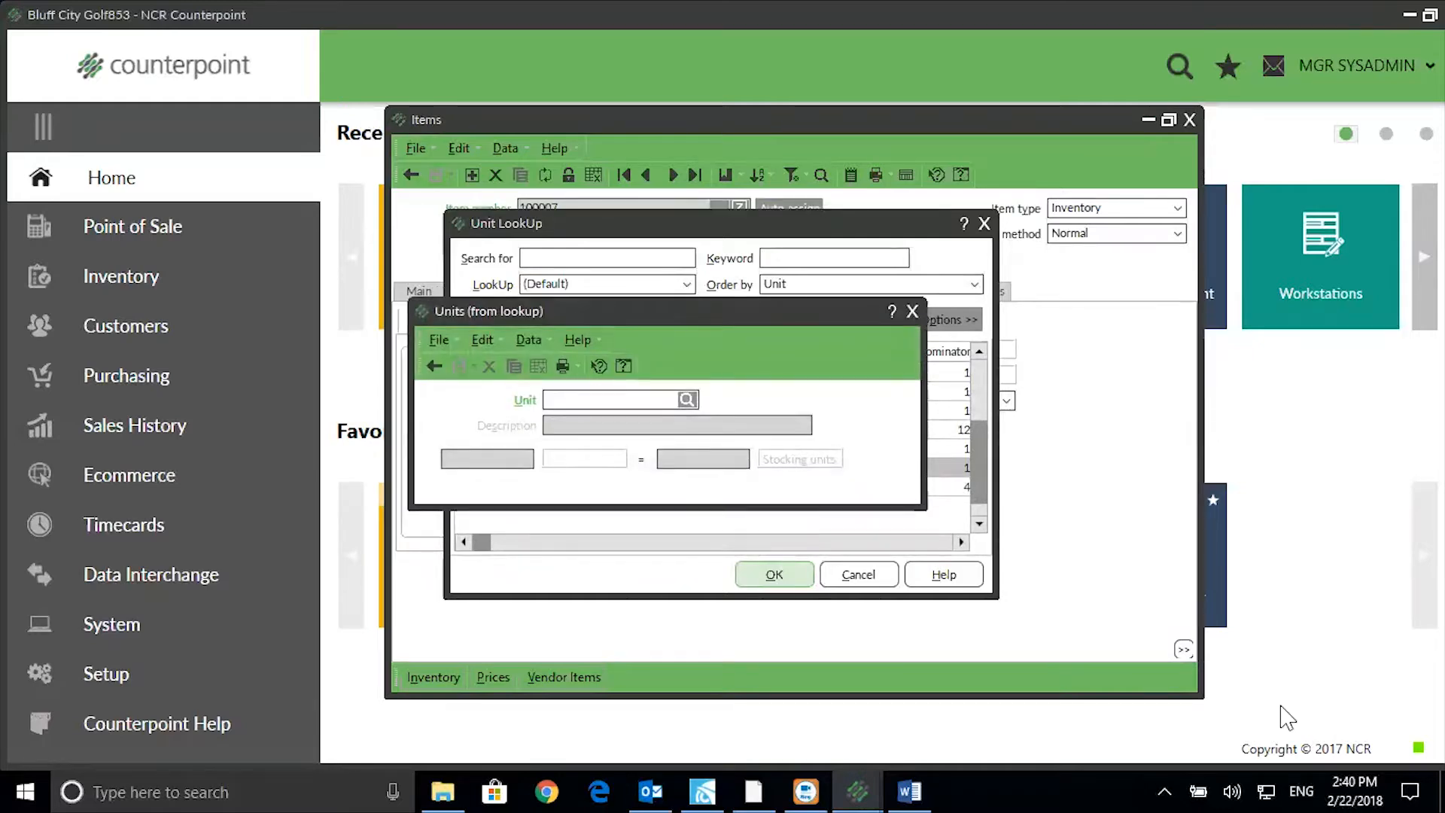
{"action": "type", "text": "Pack o"}
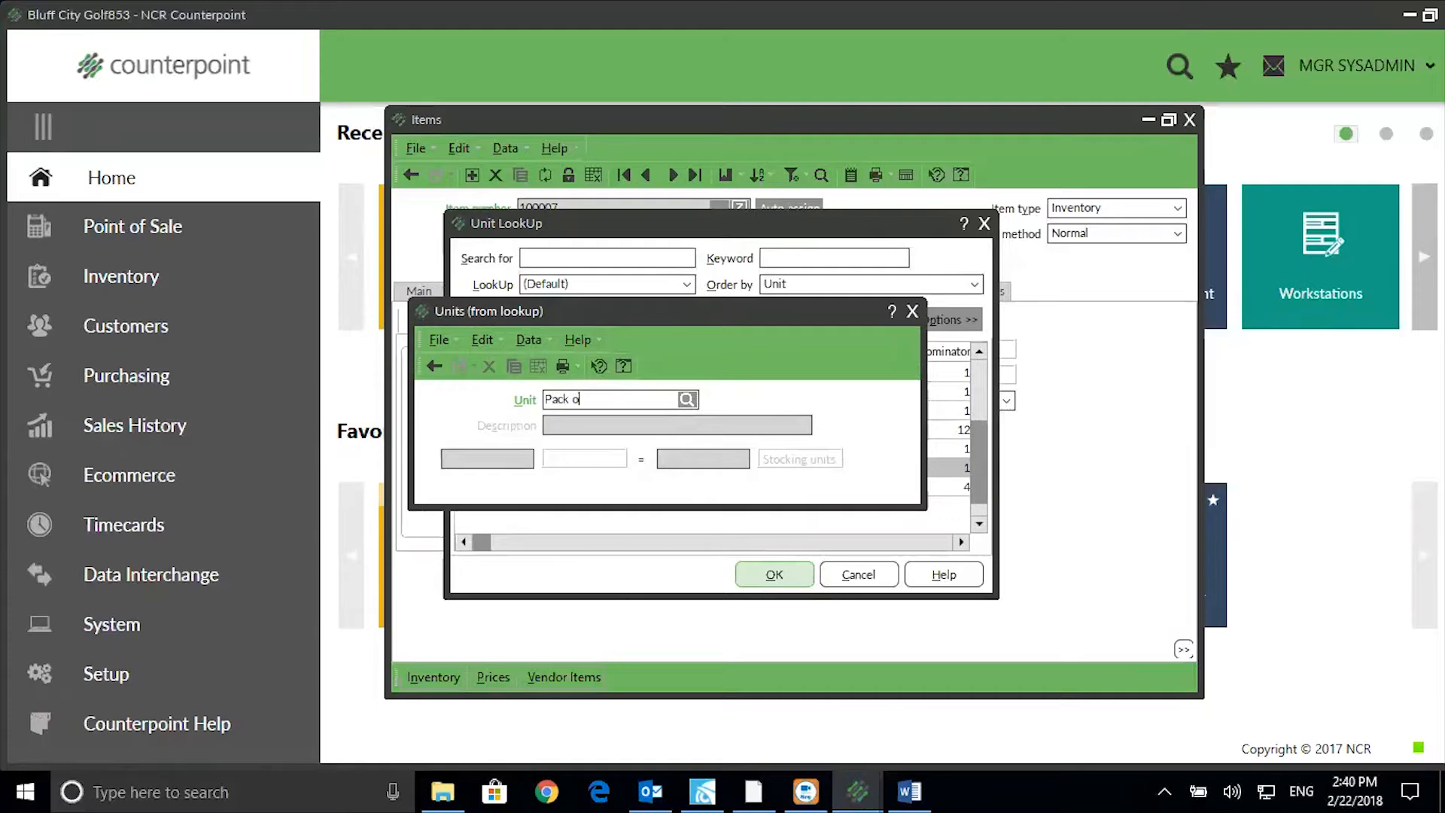
{"action": "type", "text": "f 6"}
{"action": "key", "text": "Tab"}
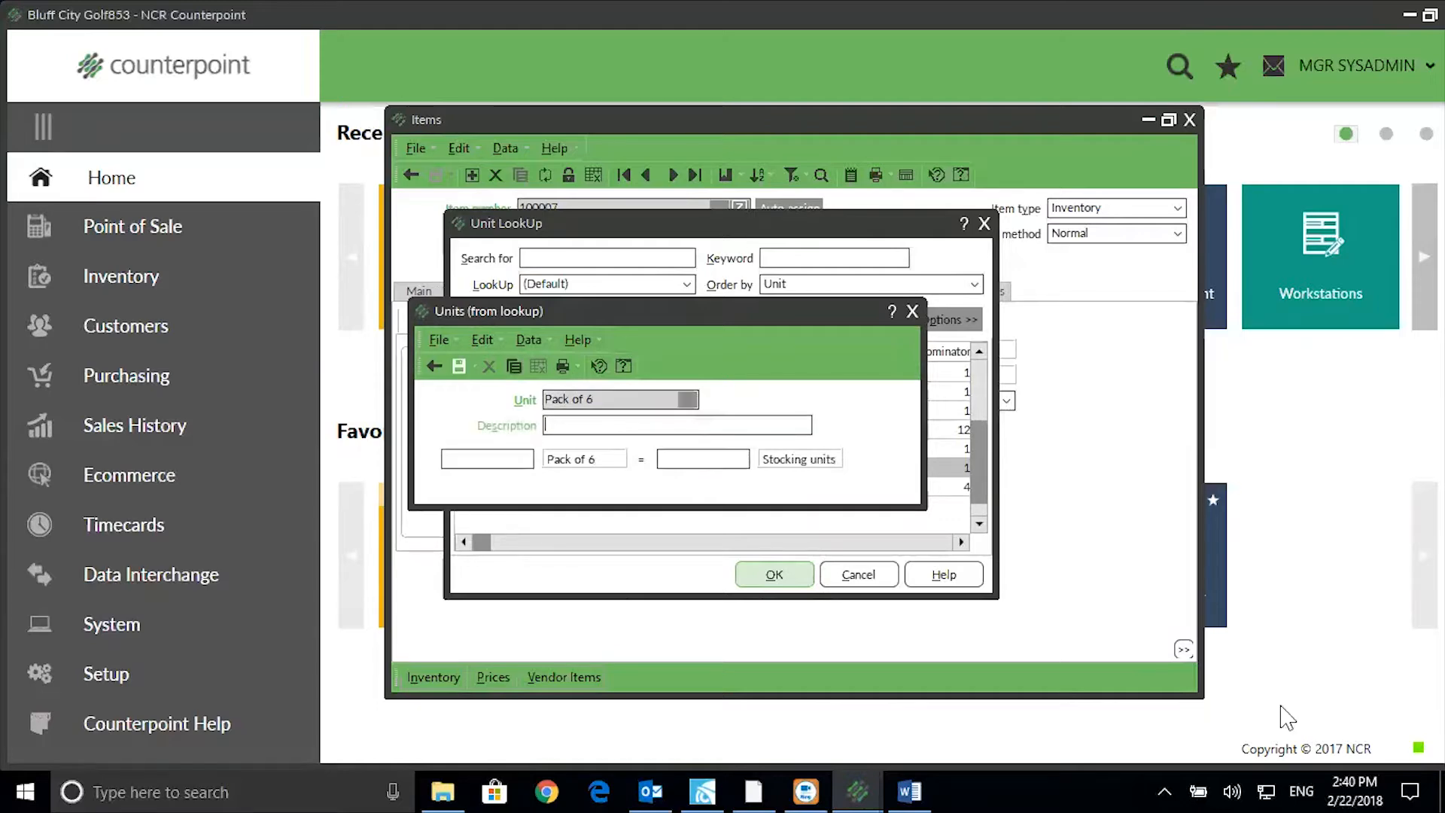
{"action": "type", "text": "Pack of 6"}
Set the Alt-1 conversion so 1 Pack of 6 equals 6 EACH.
{"action": "left_click", "coordinate": [478, 459]}
{"action": "type", "text": "1"}
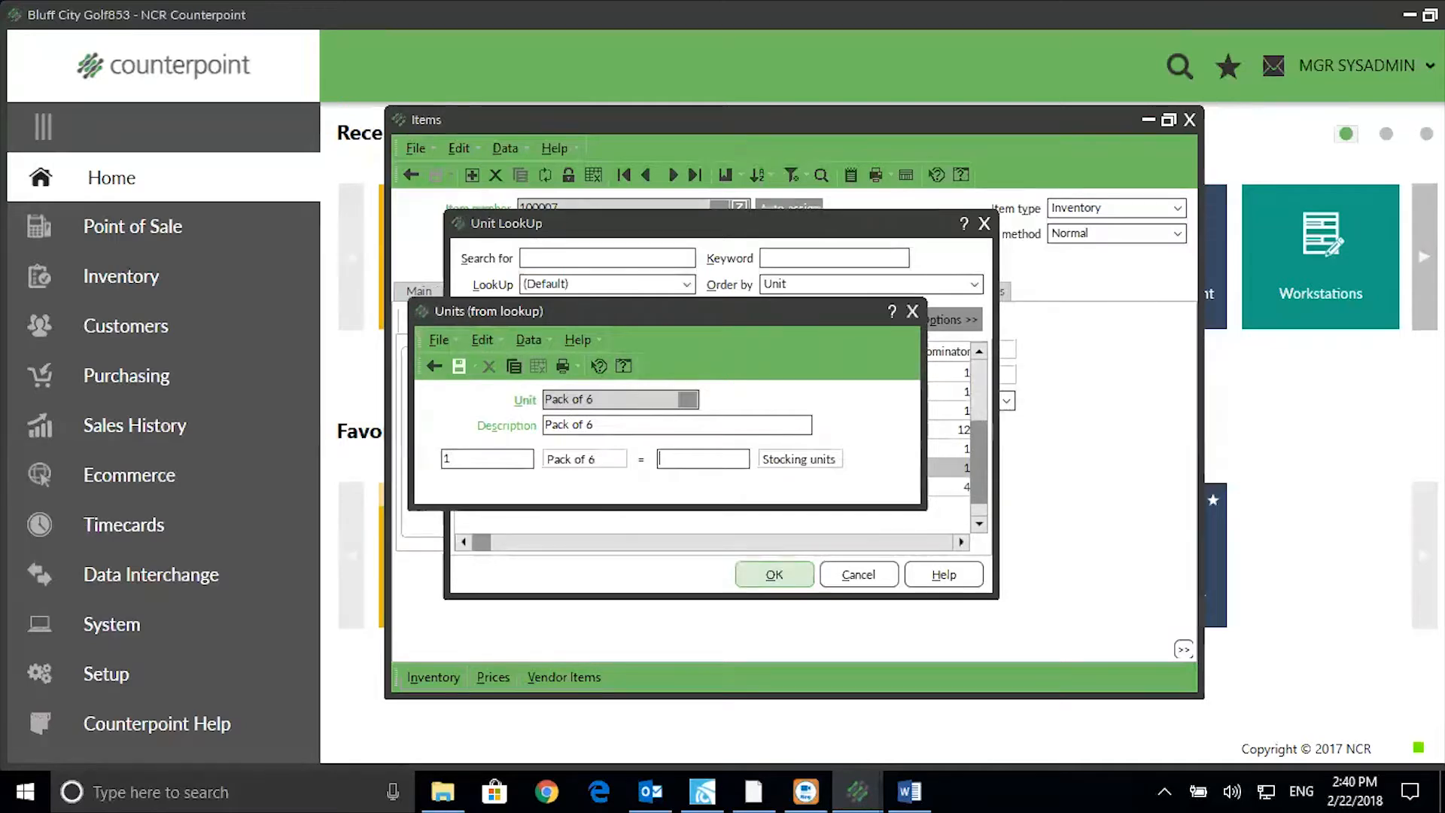
{"action": "key", "text": "Tab"}
{"action": "type", "text": "6"}
Assign Pack of 6 as Alt-1 priced at 25.99, save the item, and view its barcodes.
{"action": "left_click", "coordinate": [456, 367]}
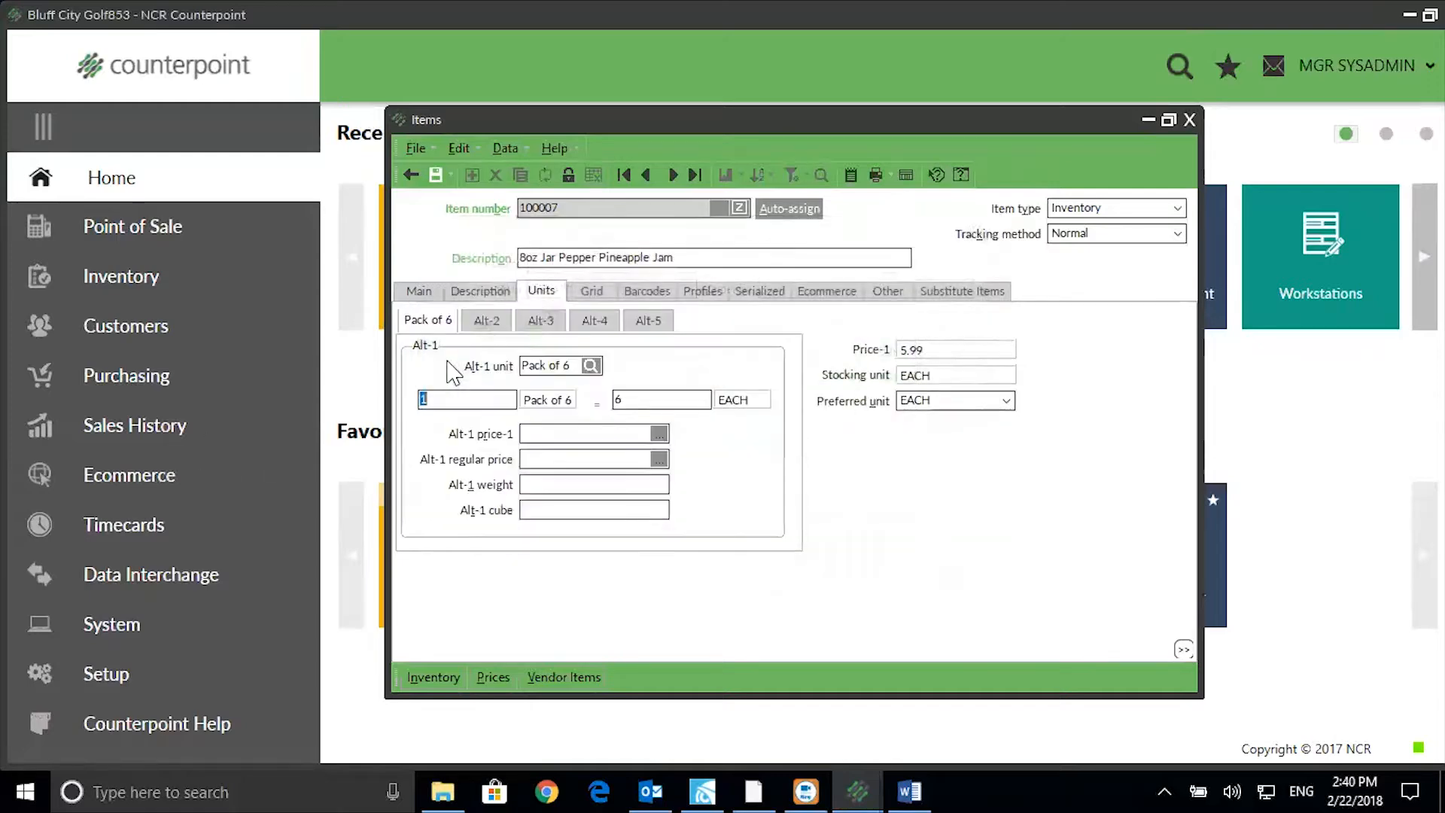
{"action": "left_click", "coordinate": [558, 435]}
{"action": "type", "text": "25.99"}
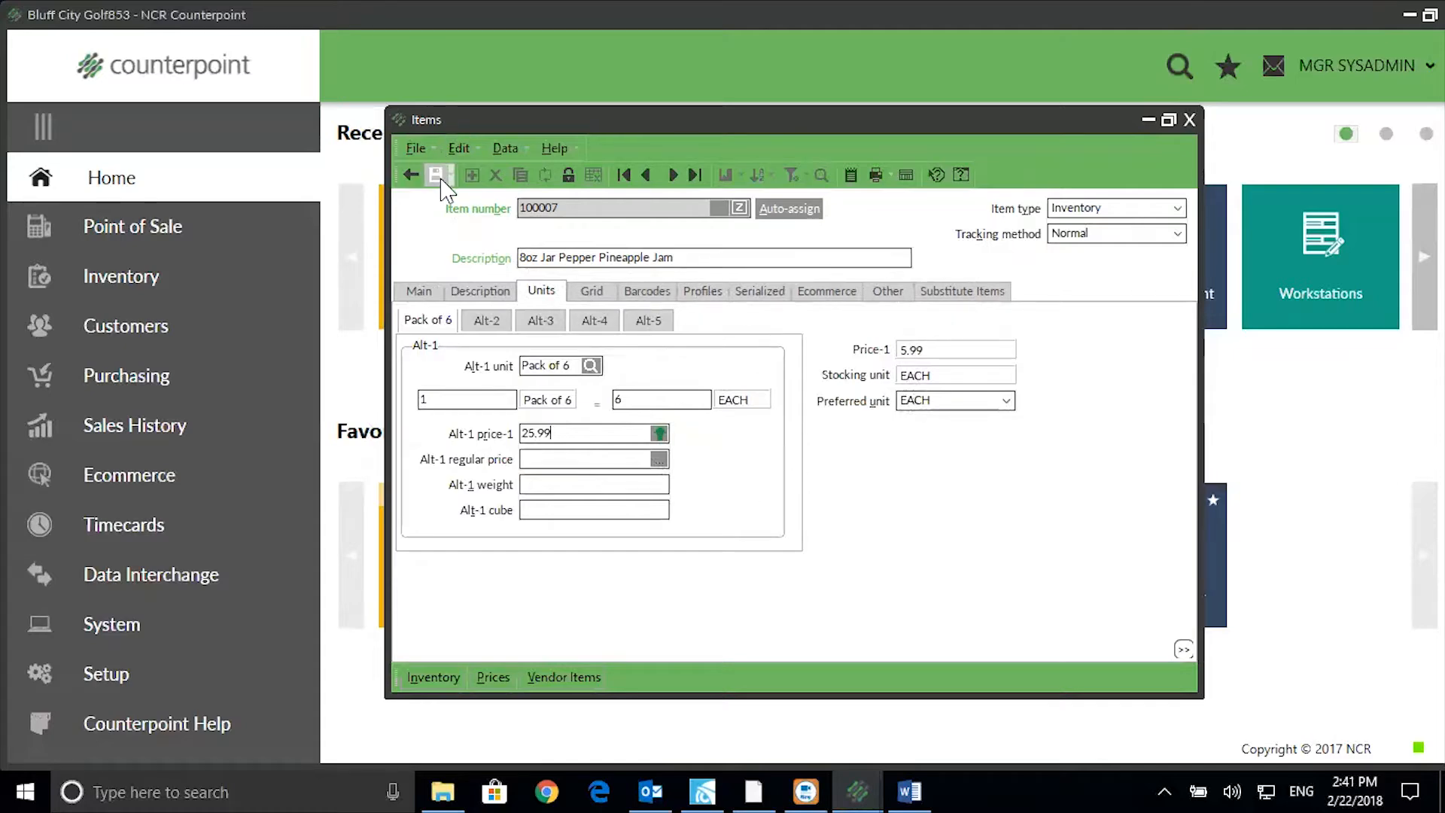
{"action": "left_click", "coordinate": [439, 177]}
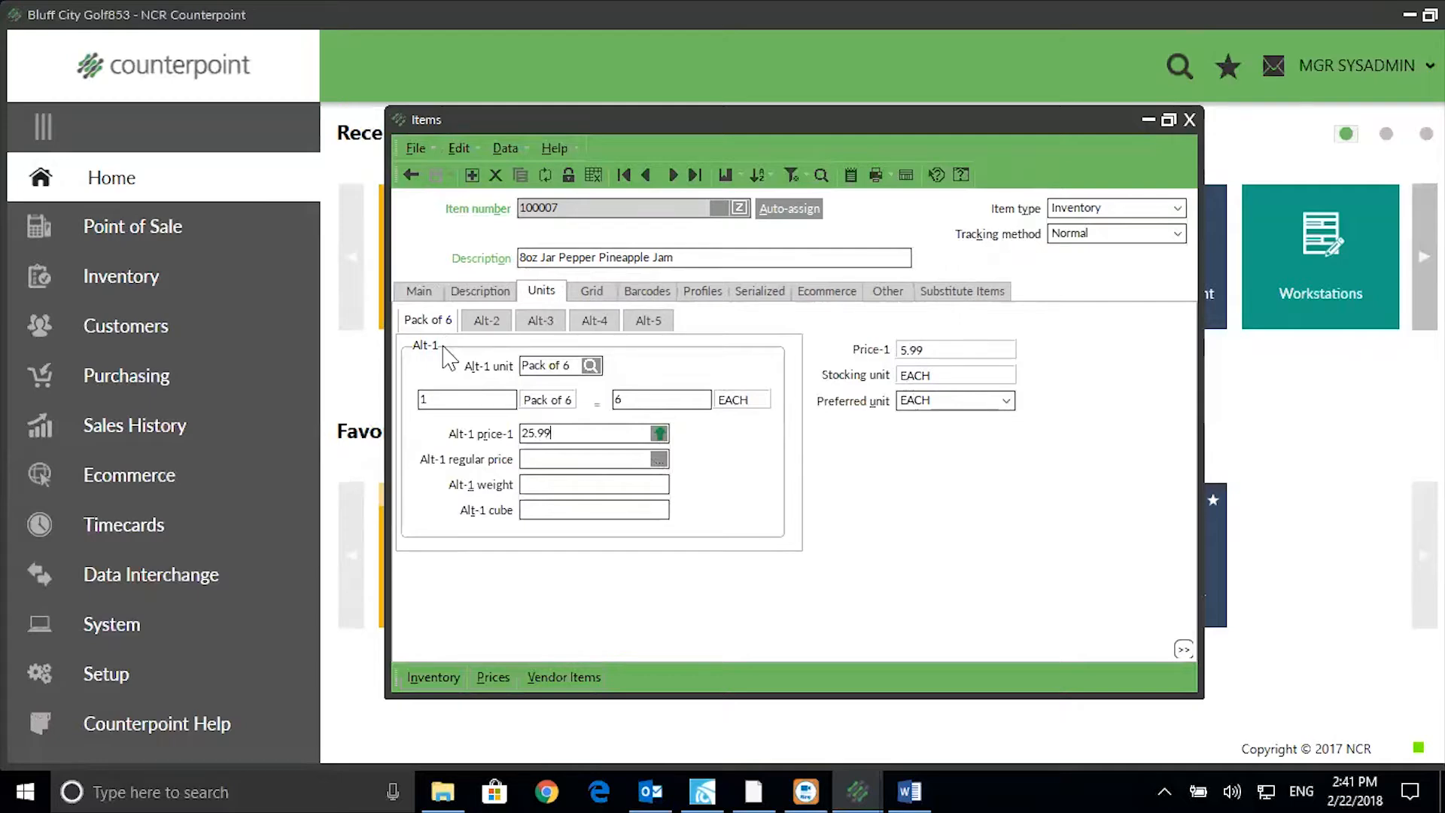
{"action": "left_click", "coordinate": [648, 293]}
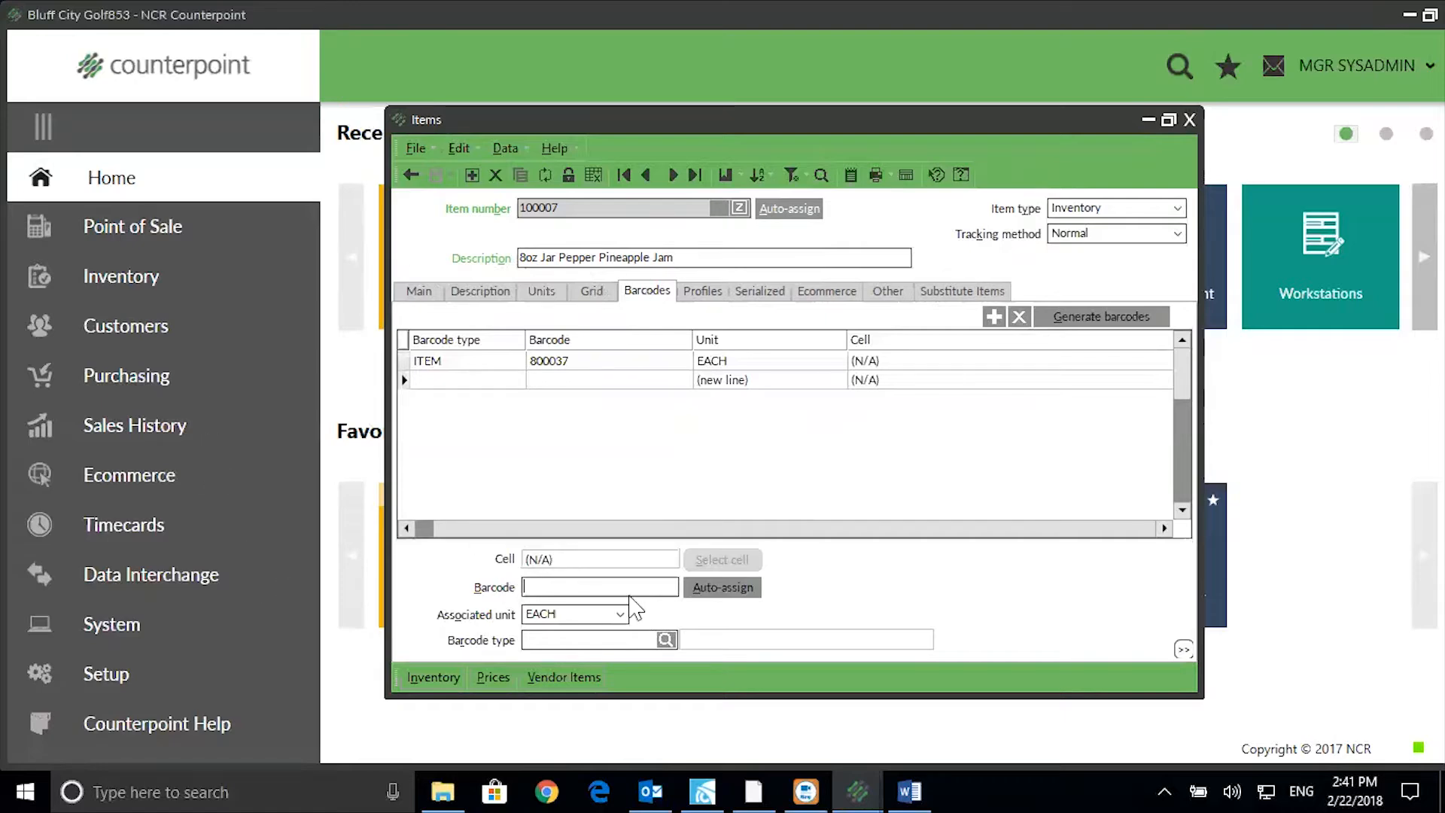
Add auto-assigned ITEM barcode 800039 linked to the Pack of 6 unit.
{"action": "left_click", "coordinate": [722, 588]}
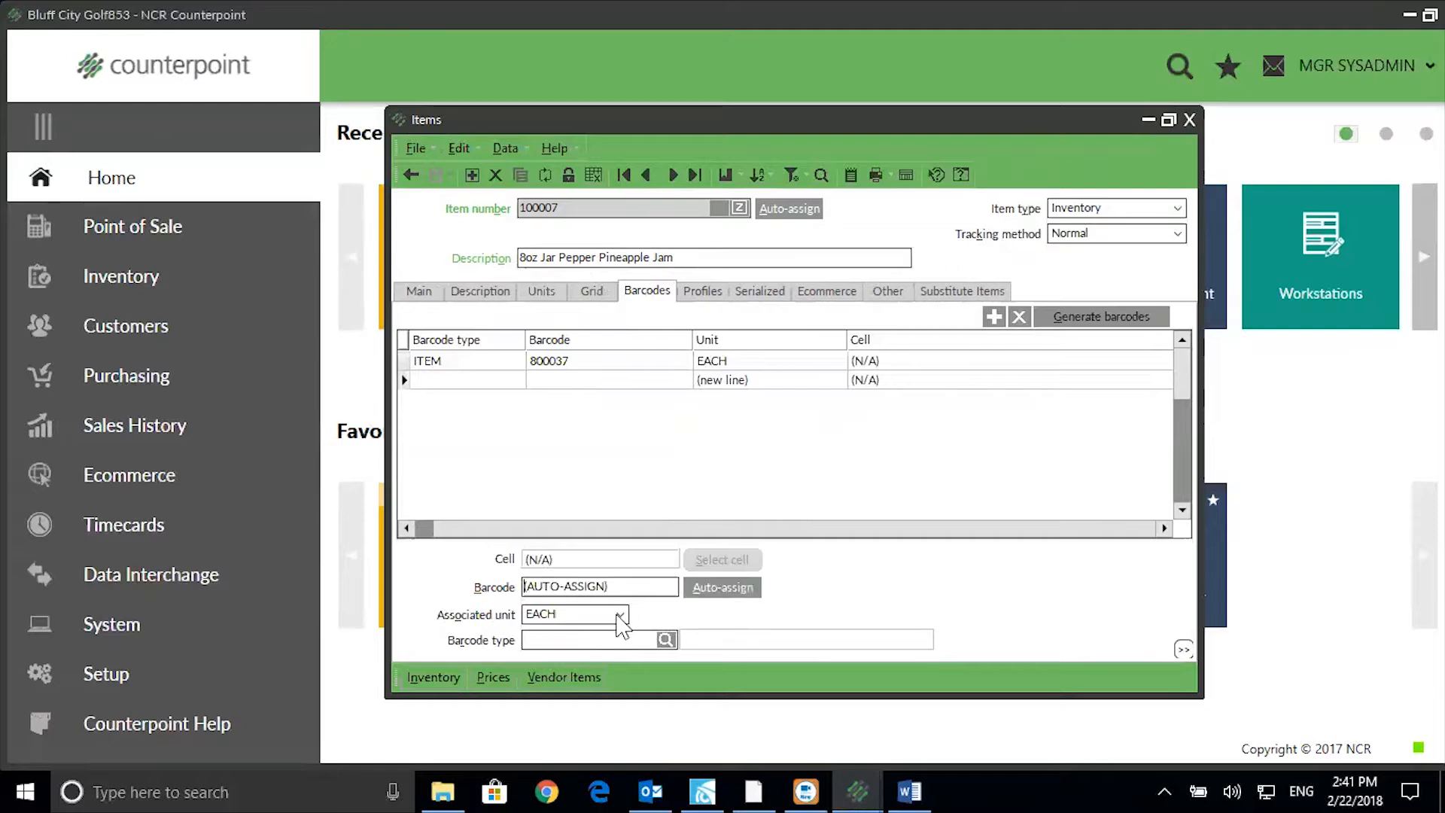
{"action": "left_click", "coordinate": [620, 613]}
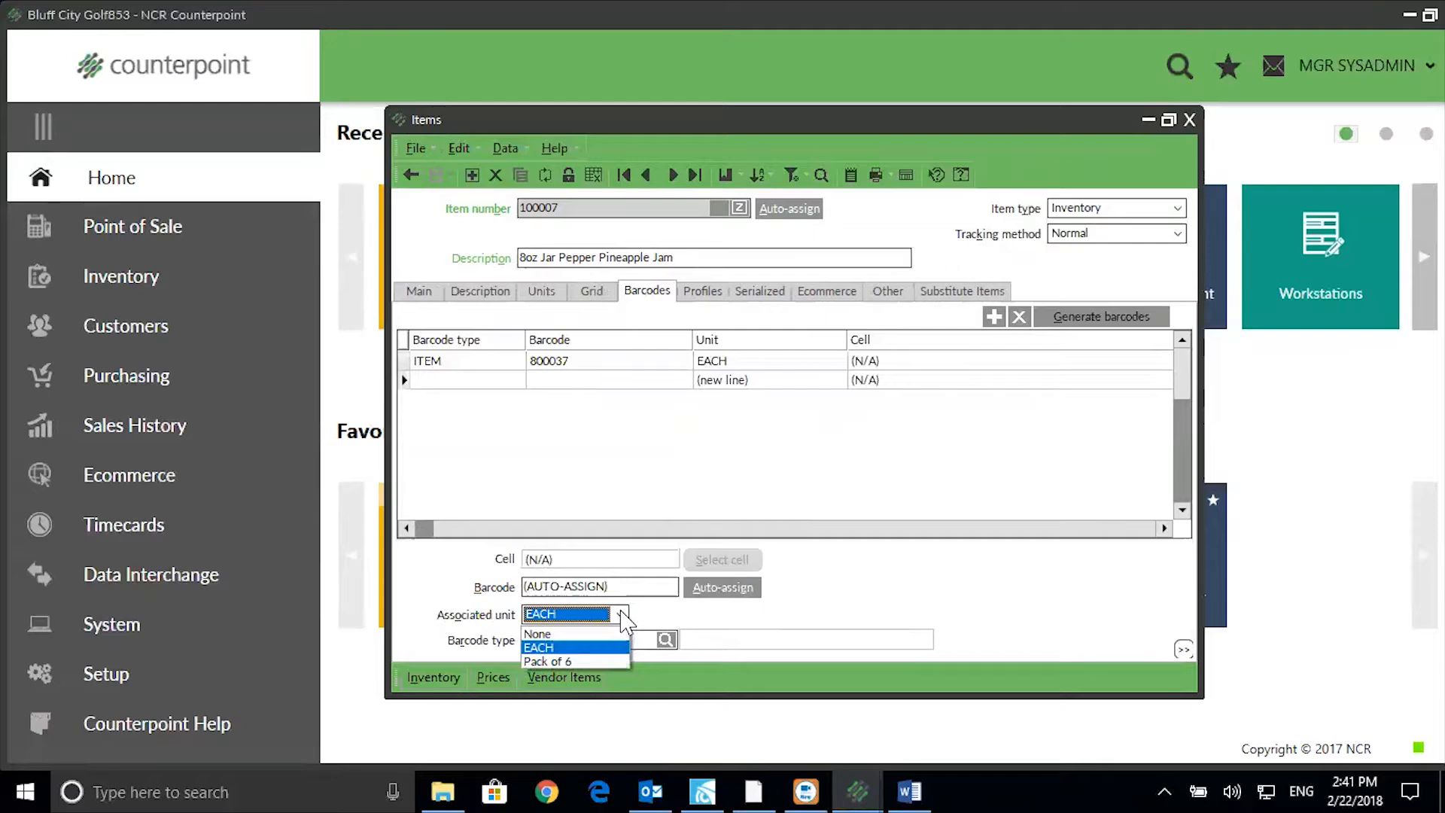
{"action": "left_click", "coordinate": [548, 660]}
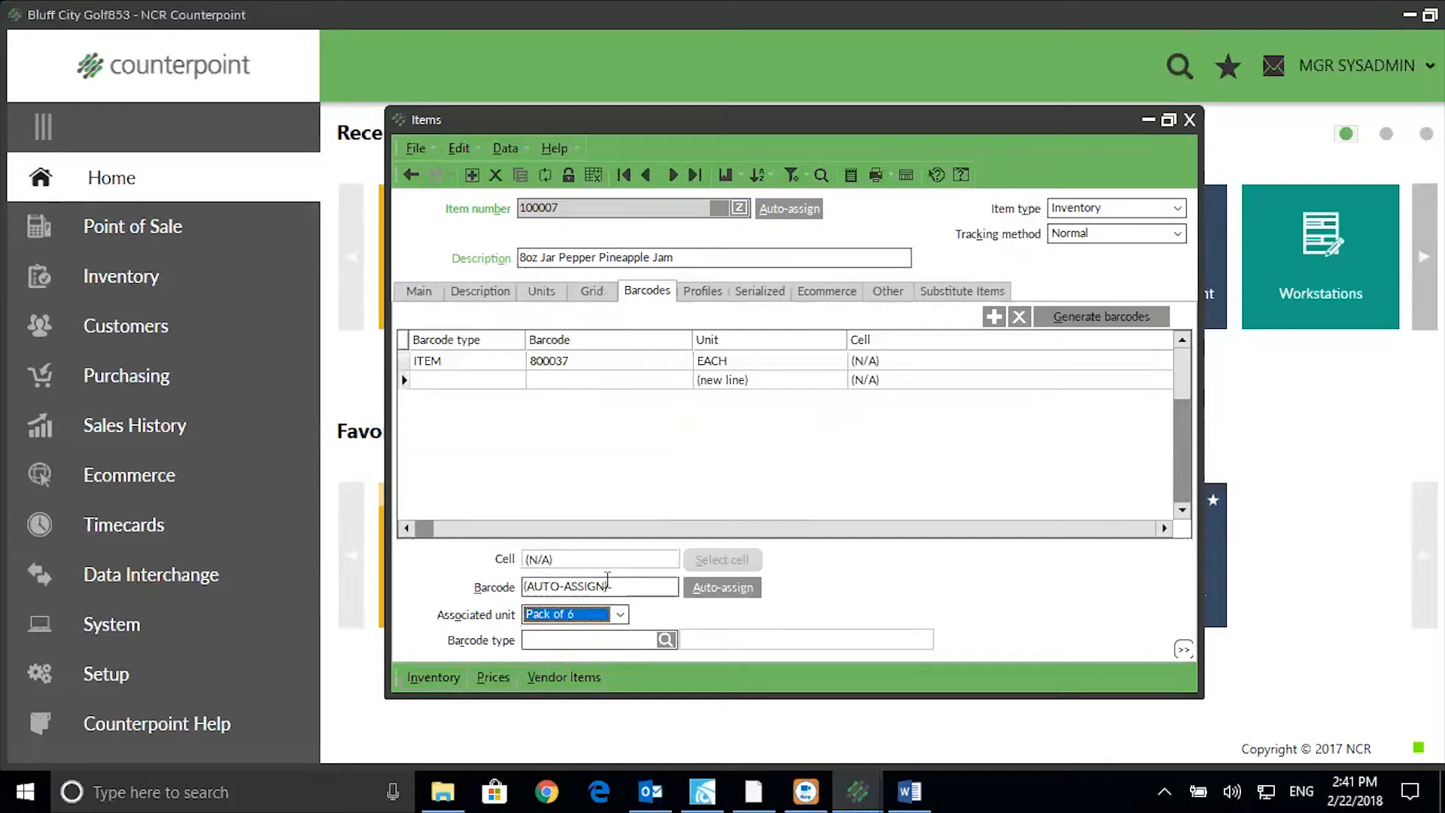
{"action": "left_click_drag", "start_coordinate": [619, 593], "coordinate": [454, 600]}
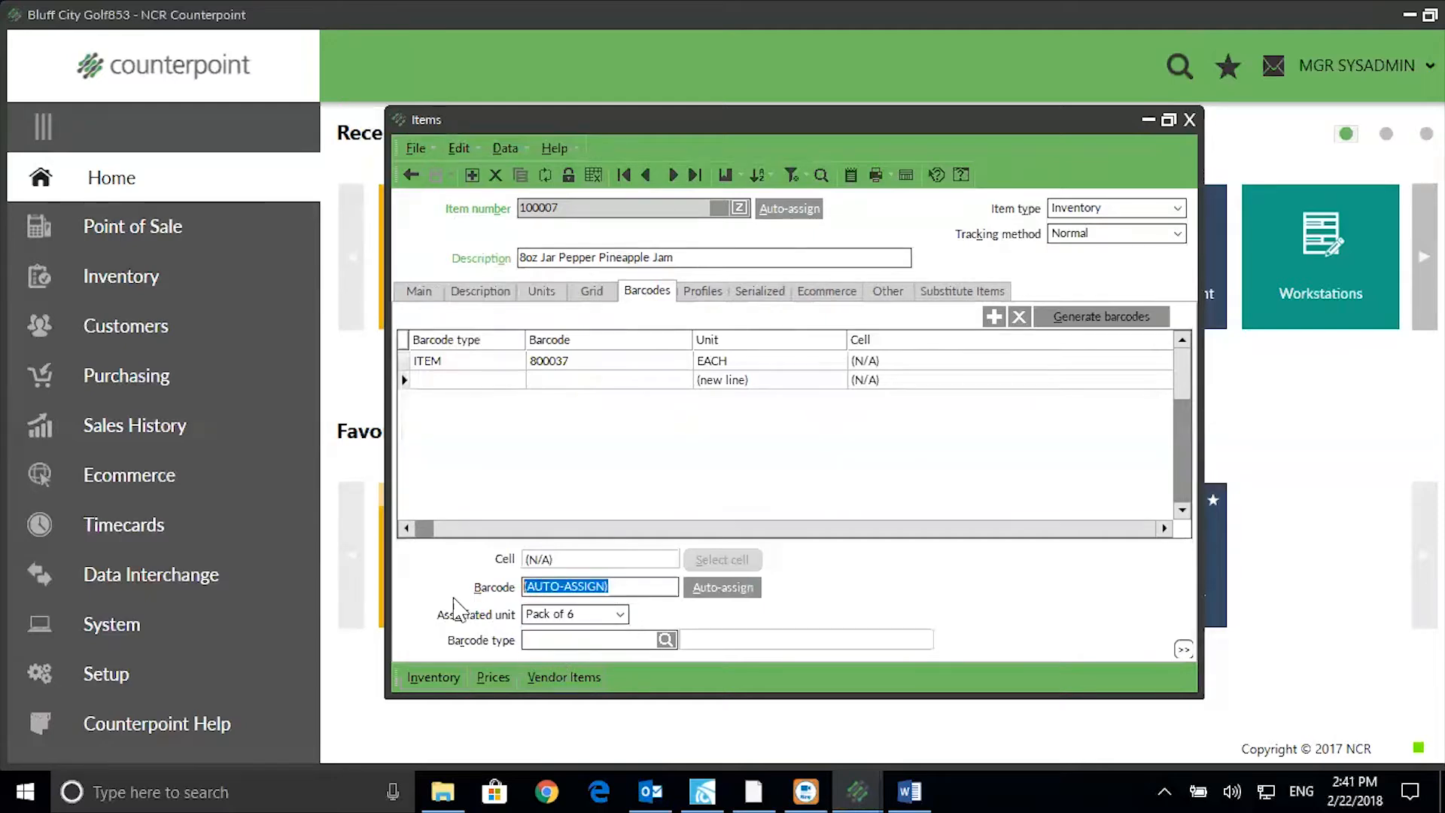
{"action": "left_click", "coordinate": [531, 638]}
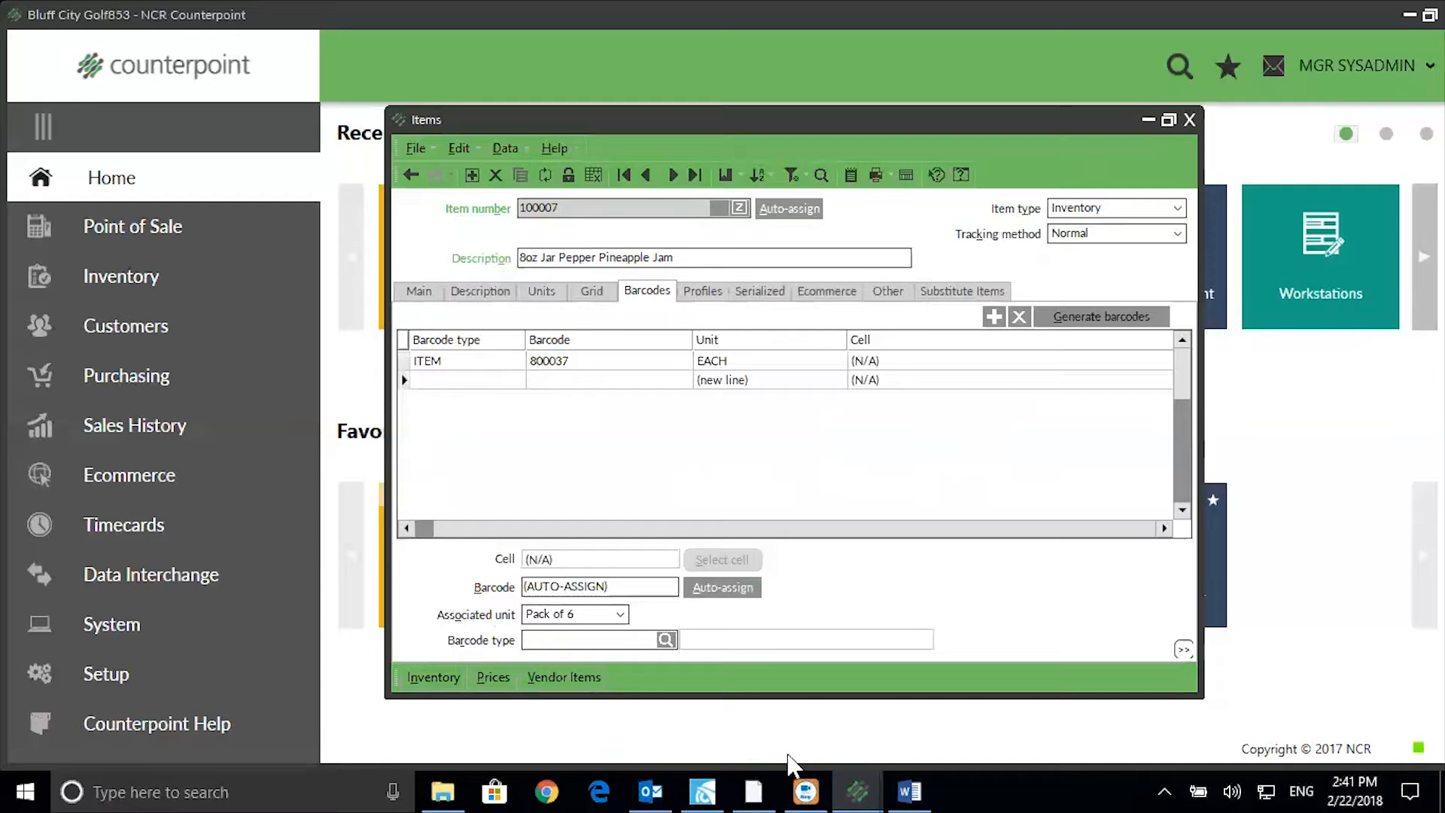
{"action": "left_click", "coordinate": [666, 639]}
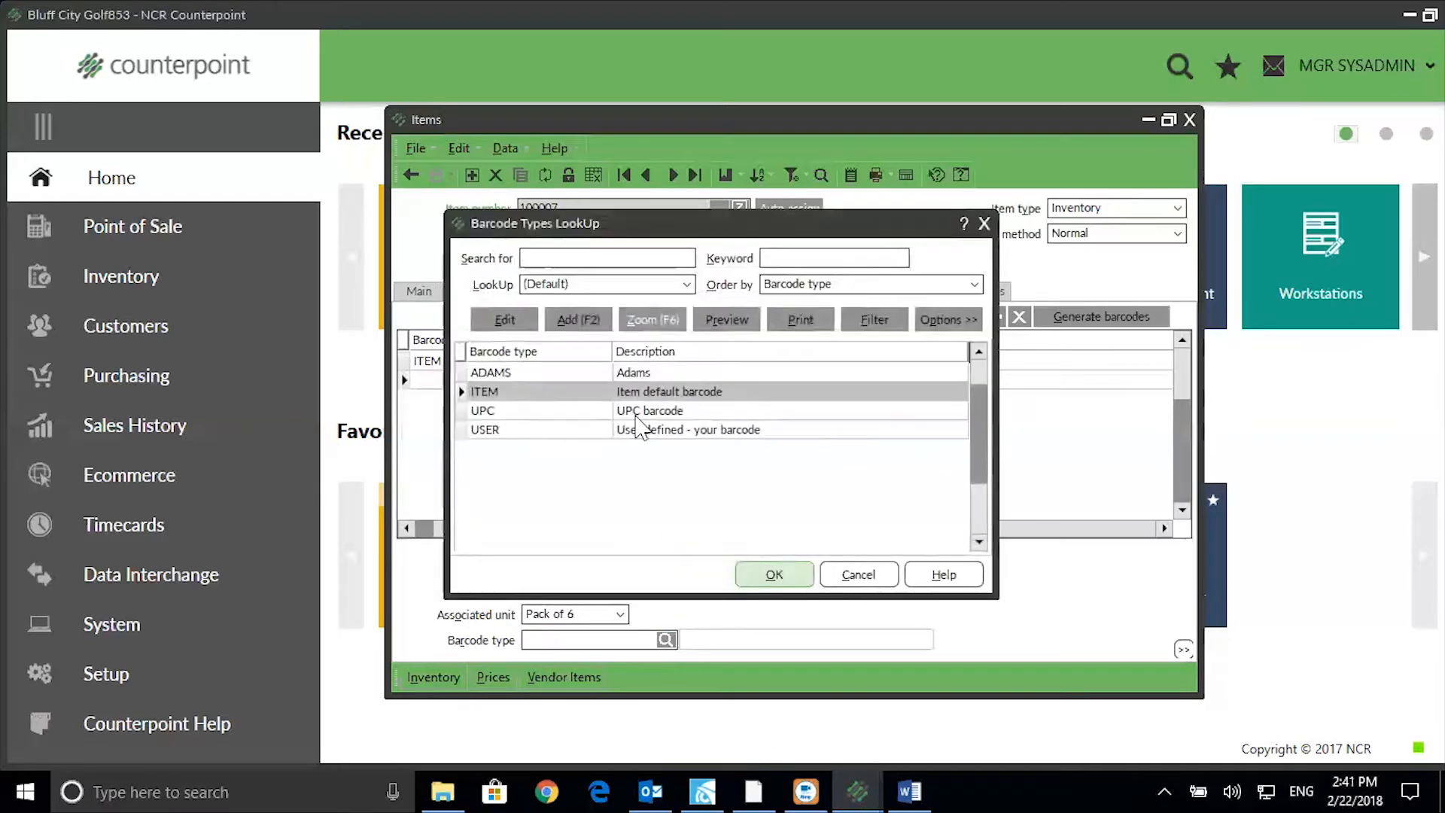
{"action": "left_click", "coordinate": [779, 584]}
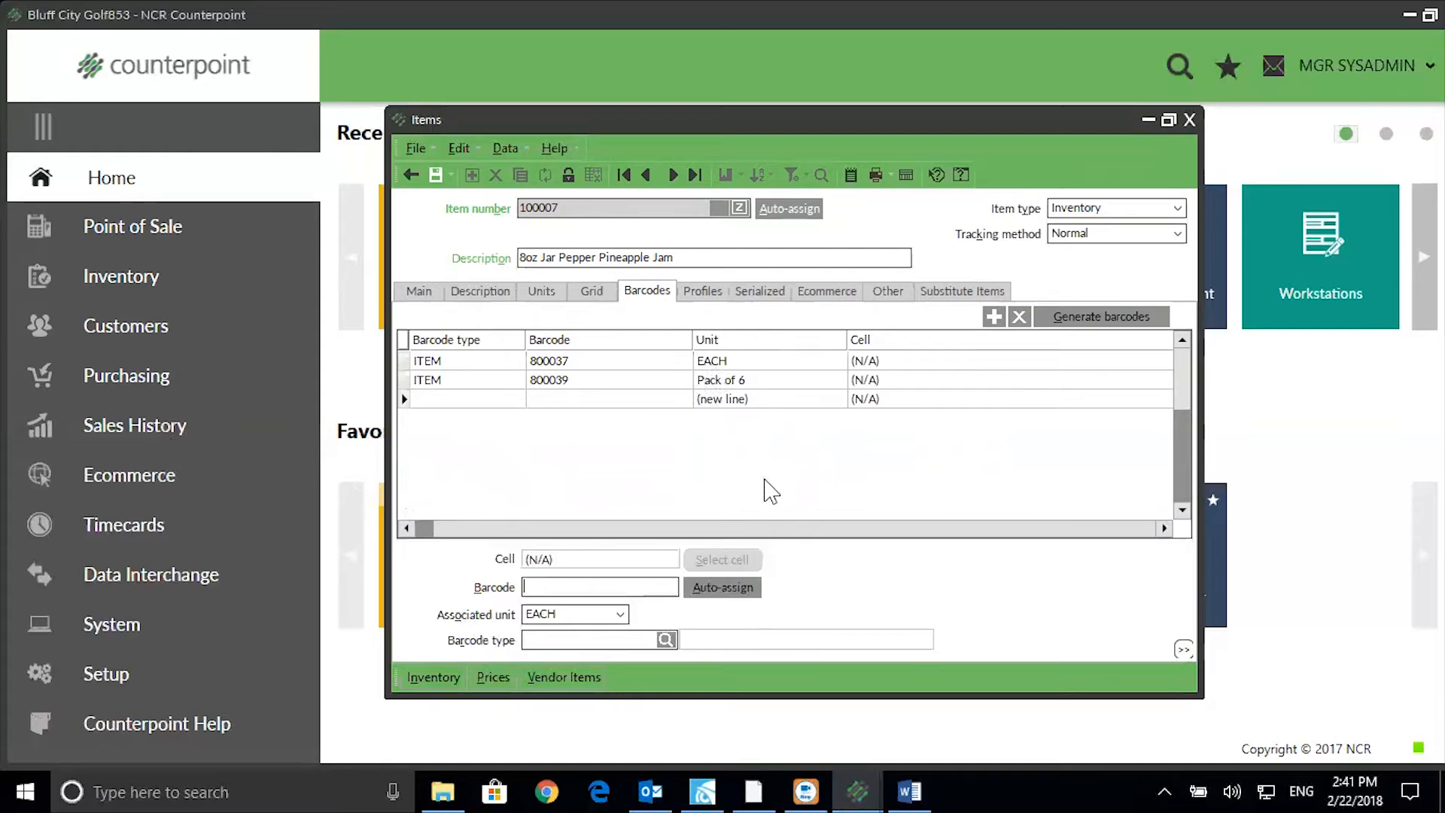
{"action": "left_click", "coordinate": [891, 294]}
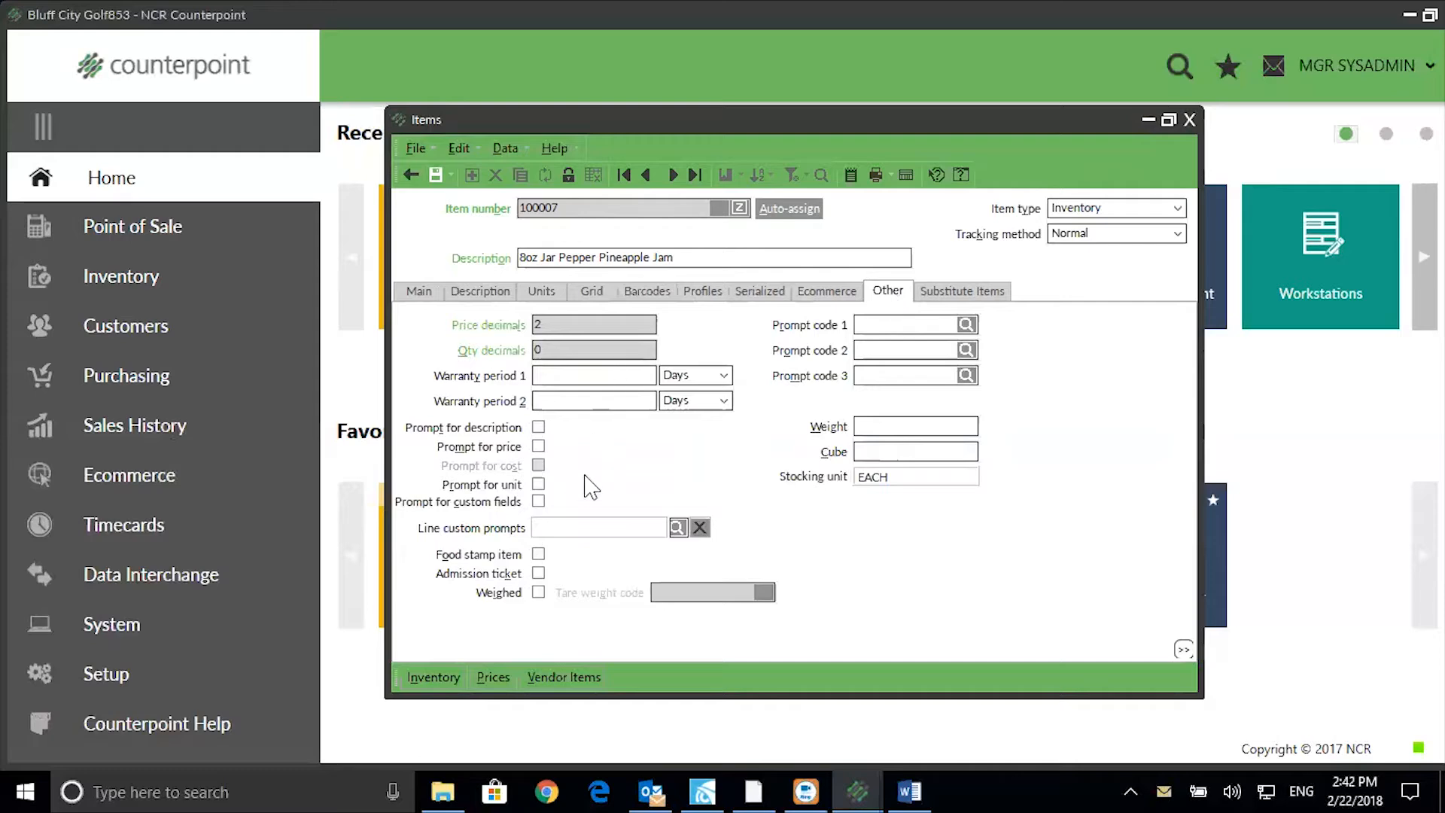
Enable Prompt for unit on item 100007, save, and close the item record.
{"action": "left_click", "coordinate": [538, 484]}
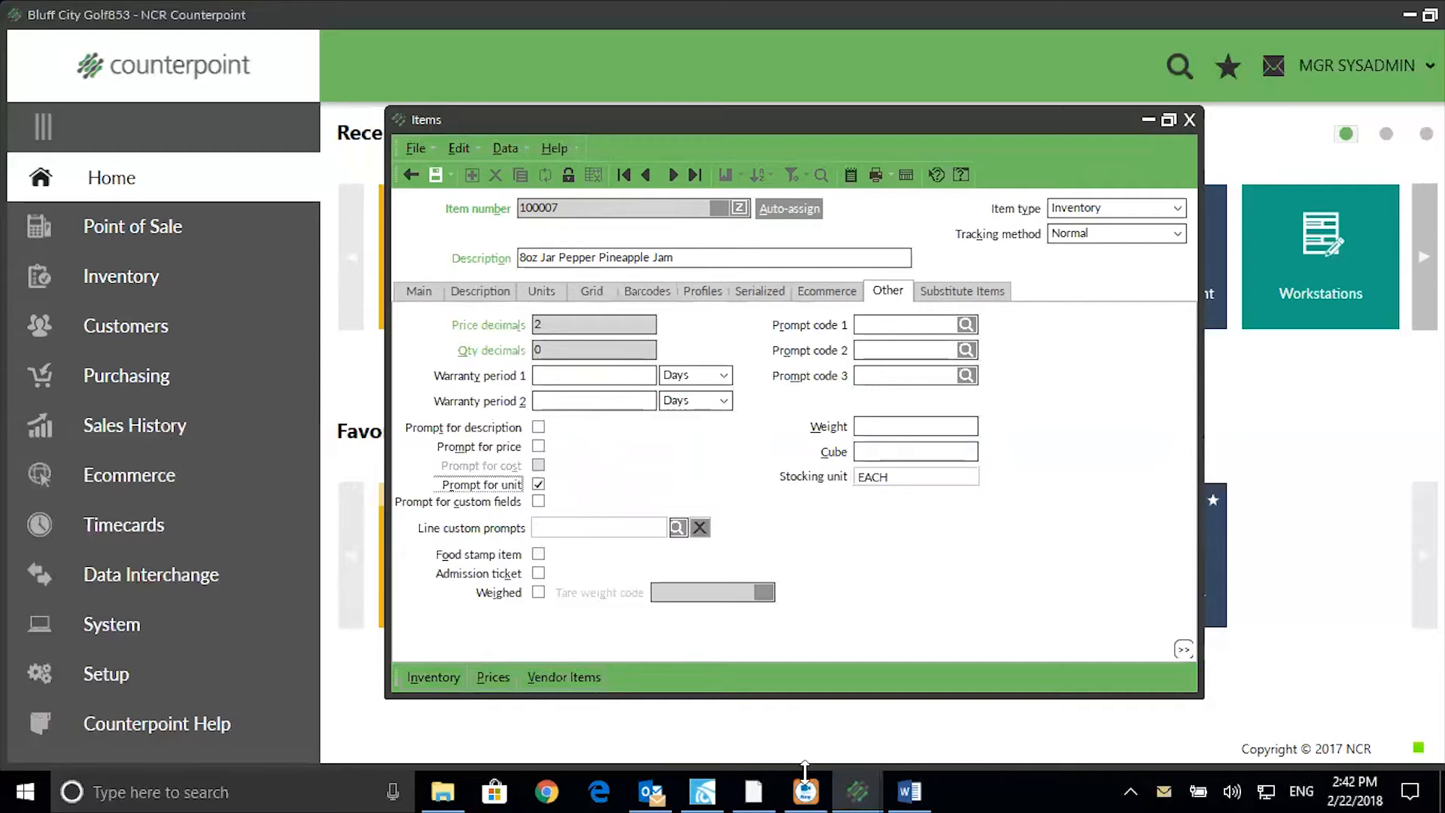
{"action": "left_click", "coordinate": [434, 175]}
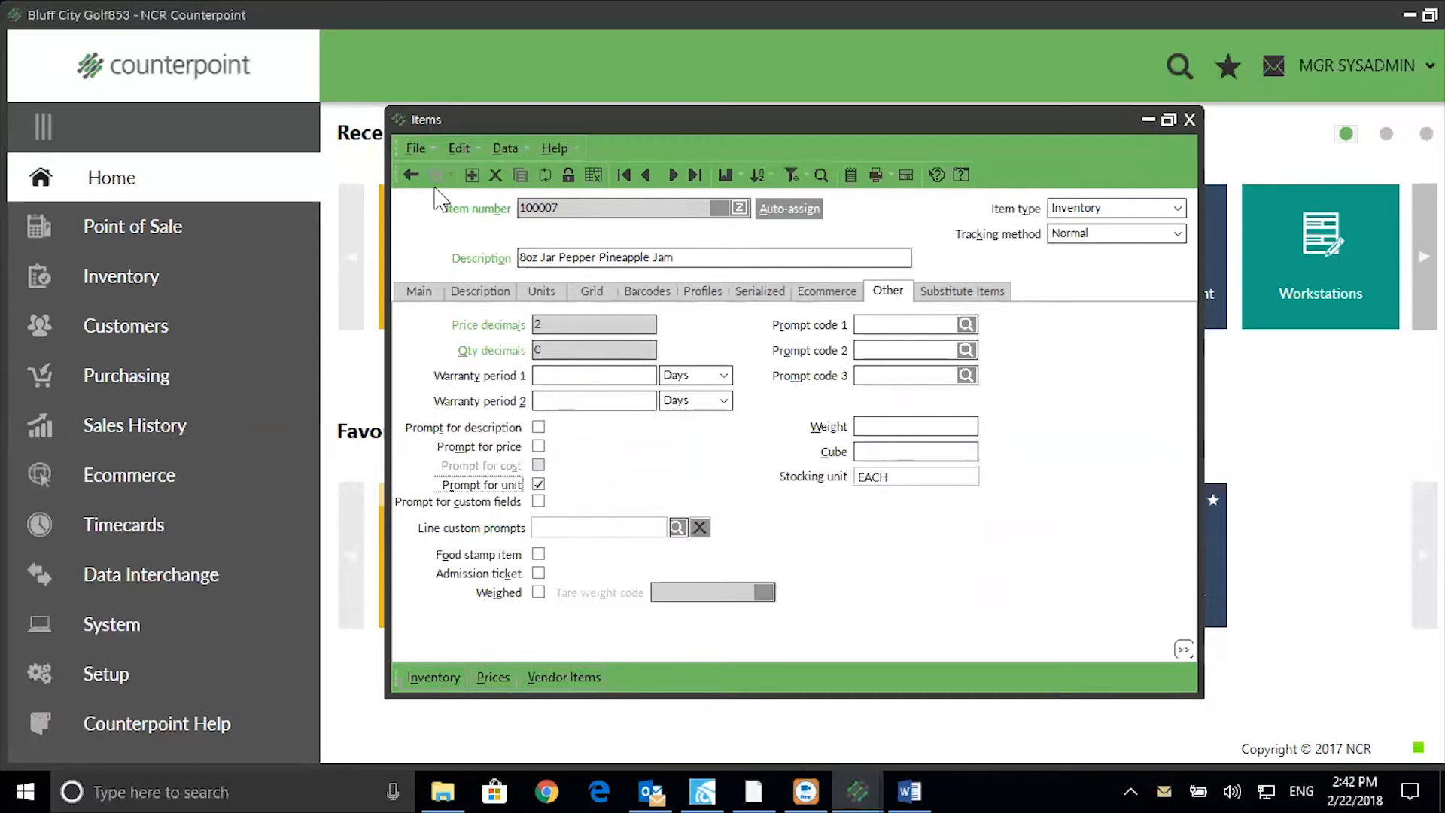
{"action": "left_click", "coordinate": [1190, 120]}
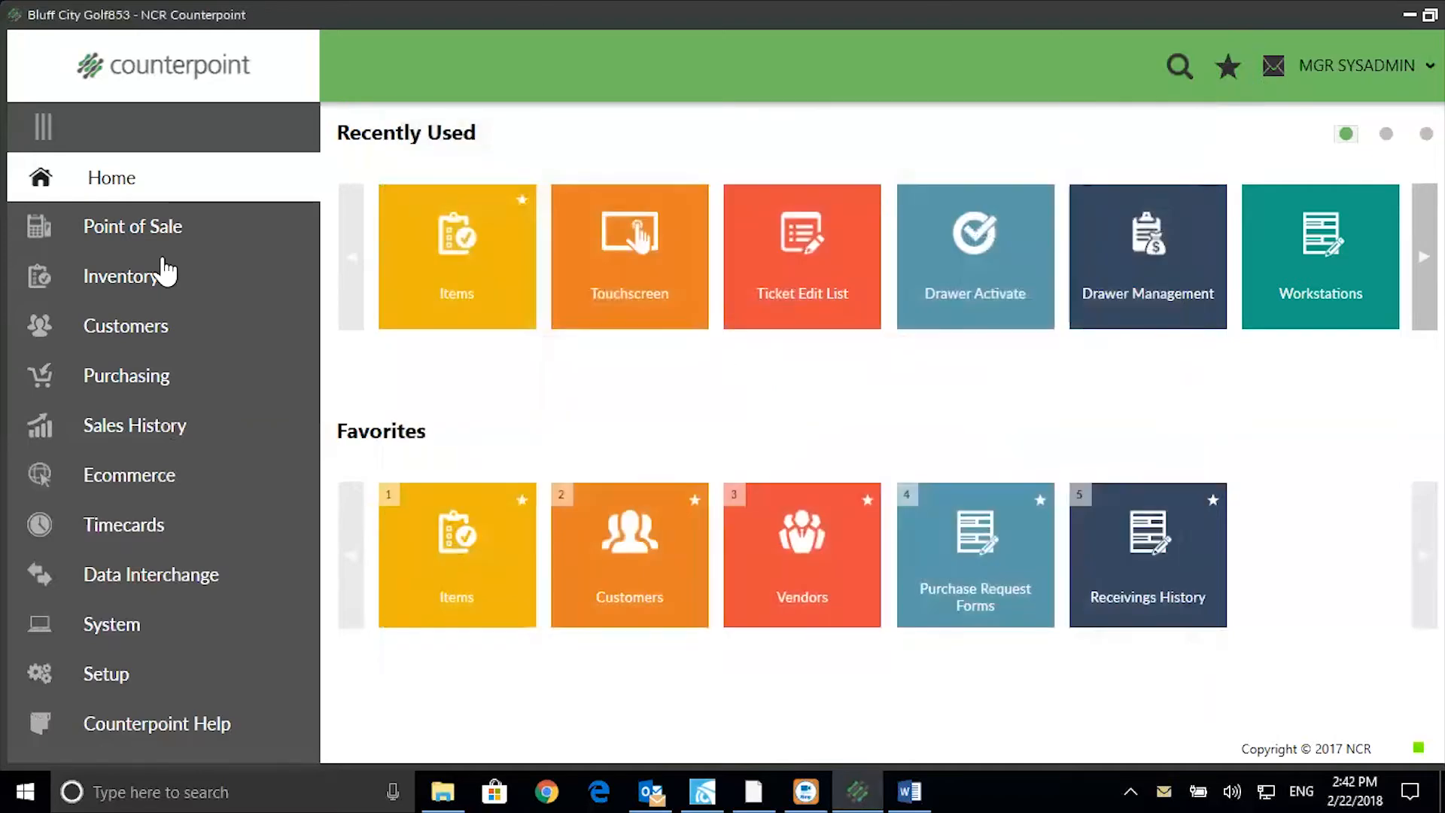
{"action": "left_click", "coordinate": [131, 229]}
Start a touchscreen ticket for the Cash Customer and bring up Item LookUp.
{"action": "left_click", "coordinate": [142, 175]}
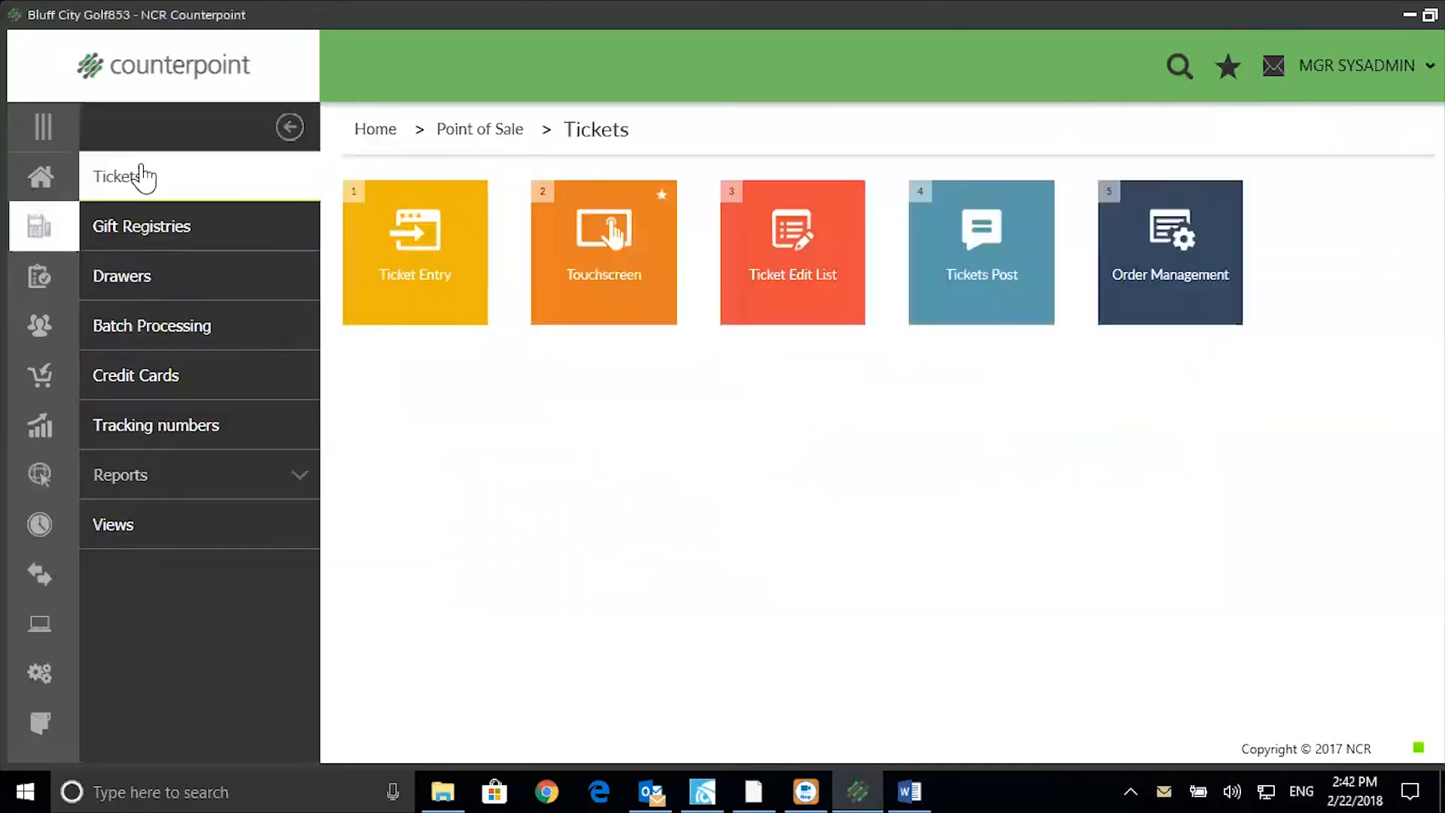
{"action": "left_click", "coordinate": [561, 322]}
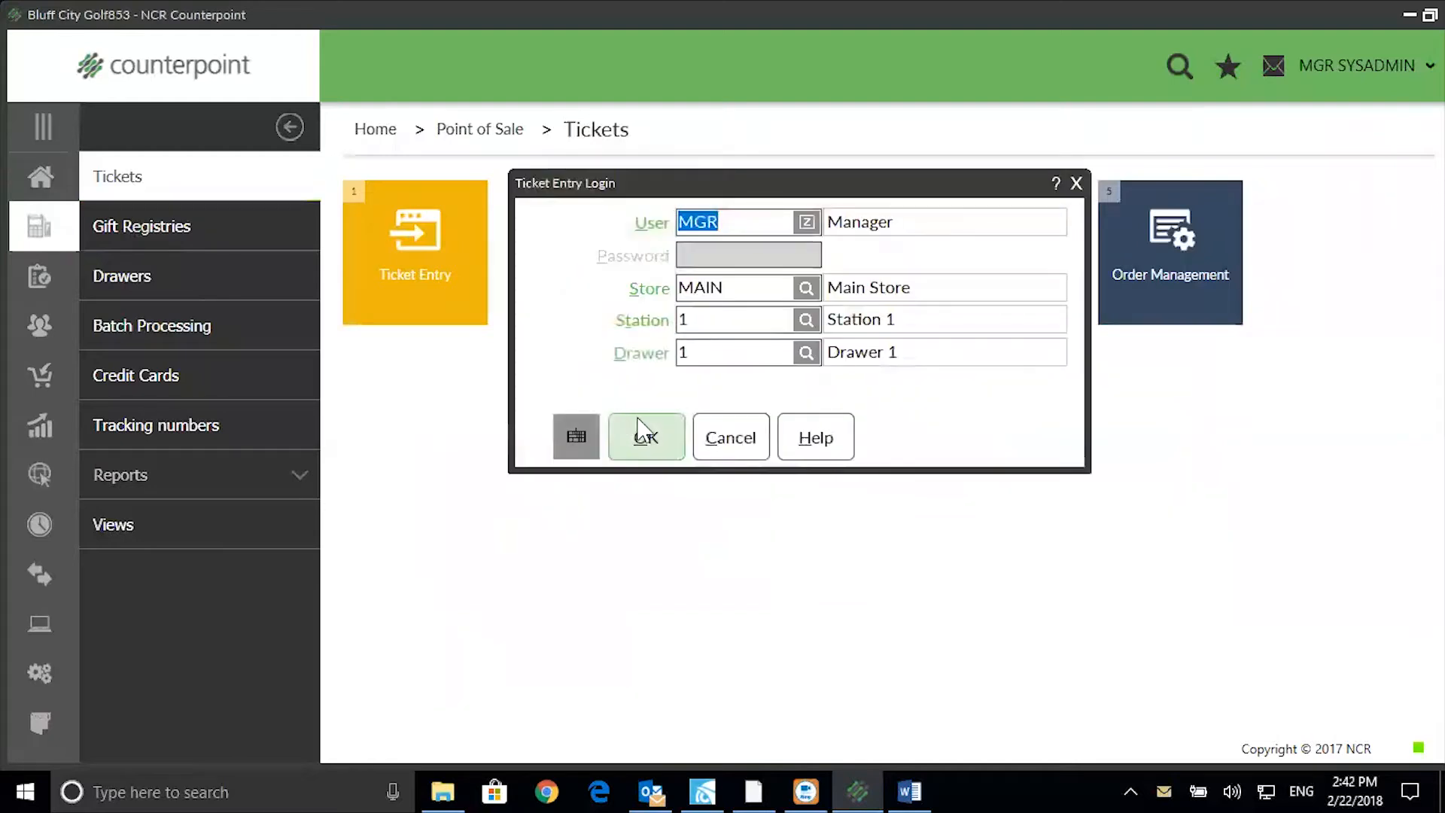
{"action": "left_click", "coordinate": [645, 439]}
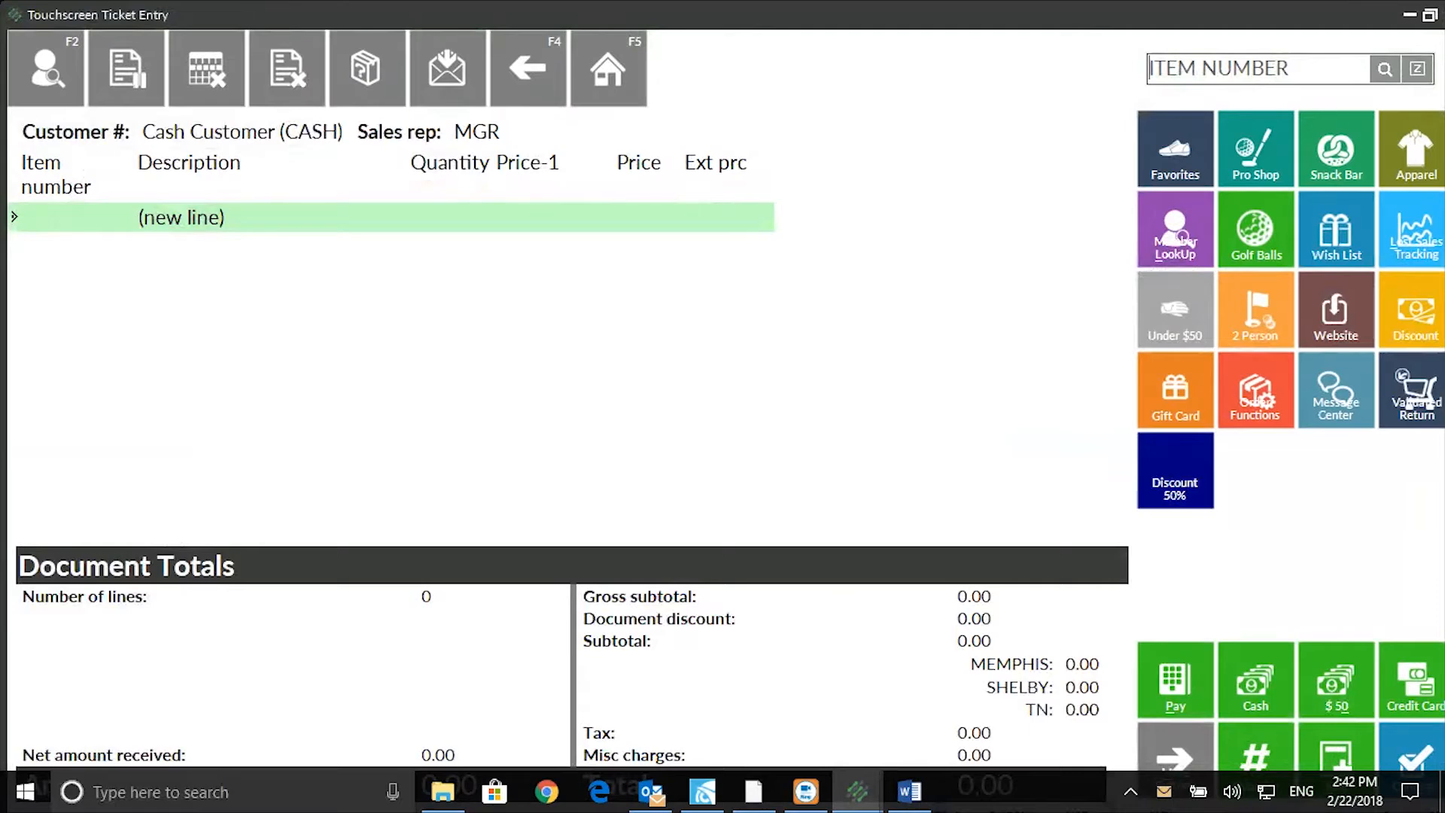
{"action": "left_click", "coordinate": [1385, 70]}
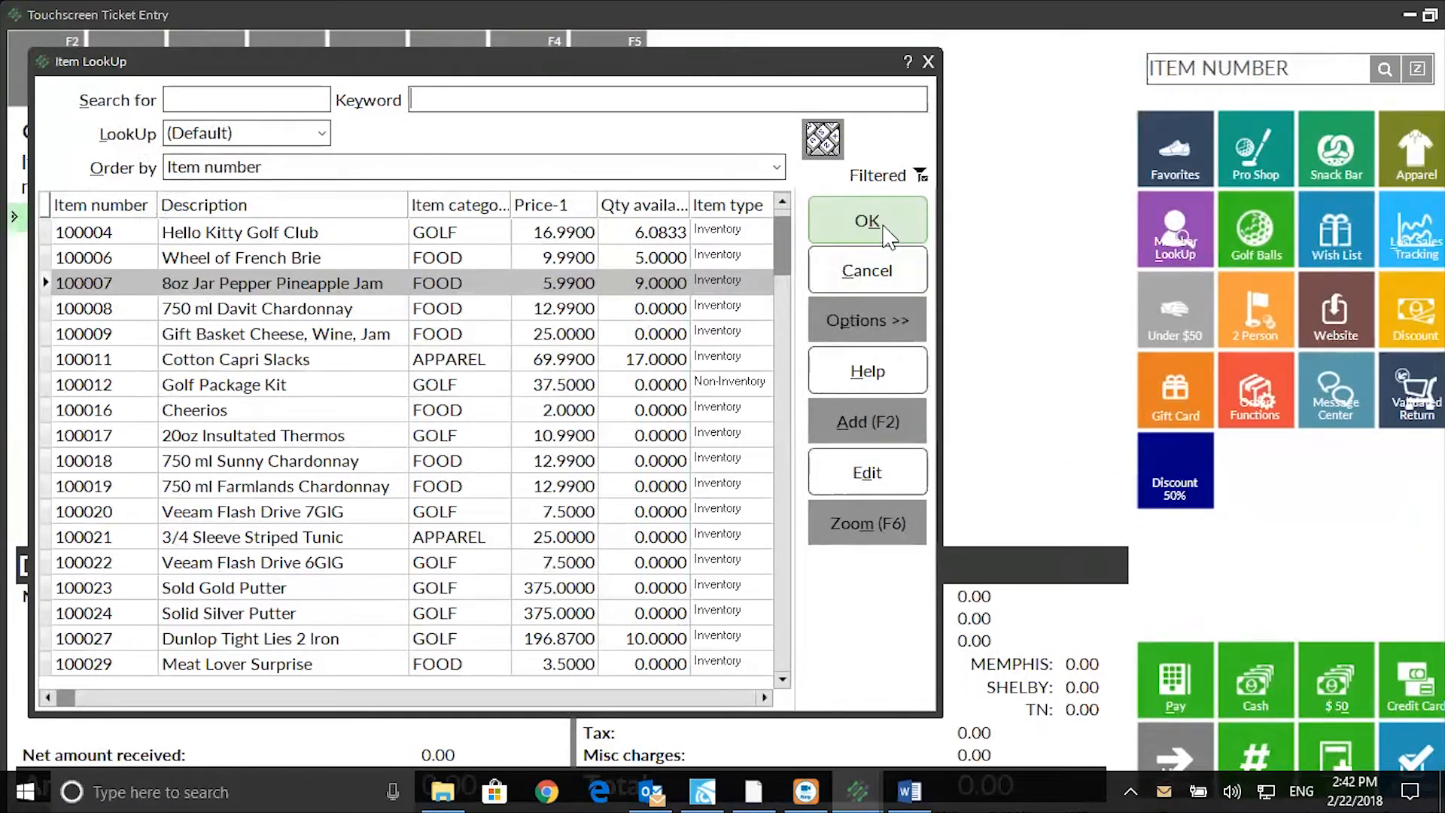
Add one Pack of 6 of item 100007 at 25.99 to the ticket.
{"action": "left_click", "coordinate": [885, 232]}
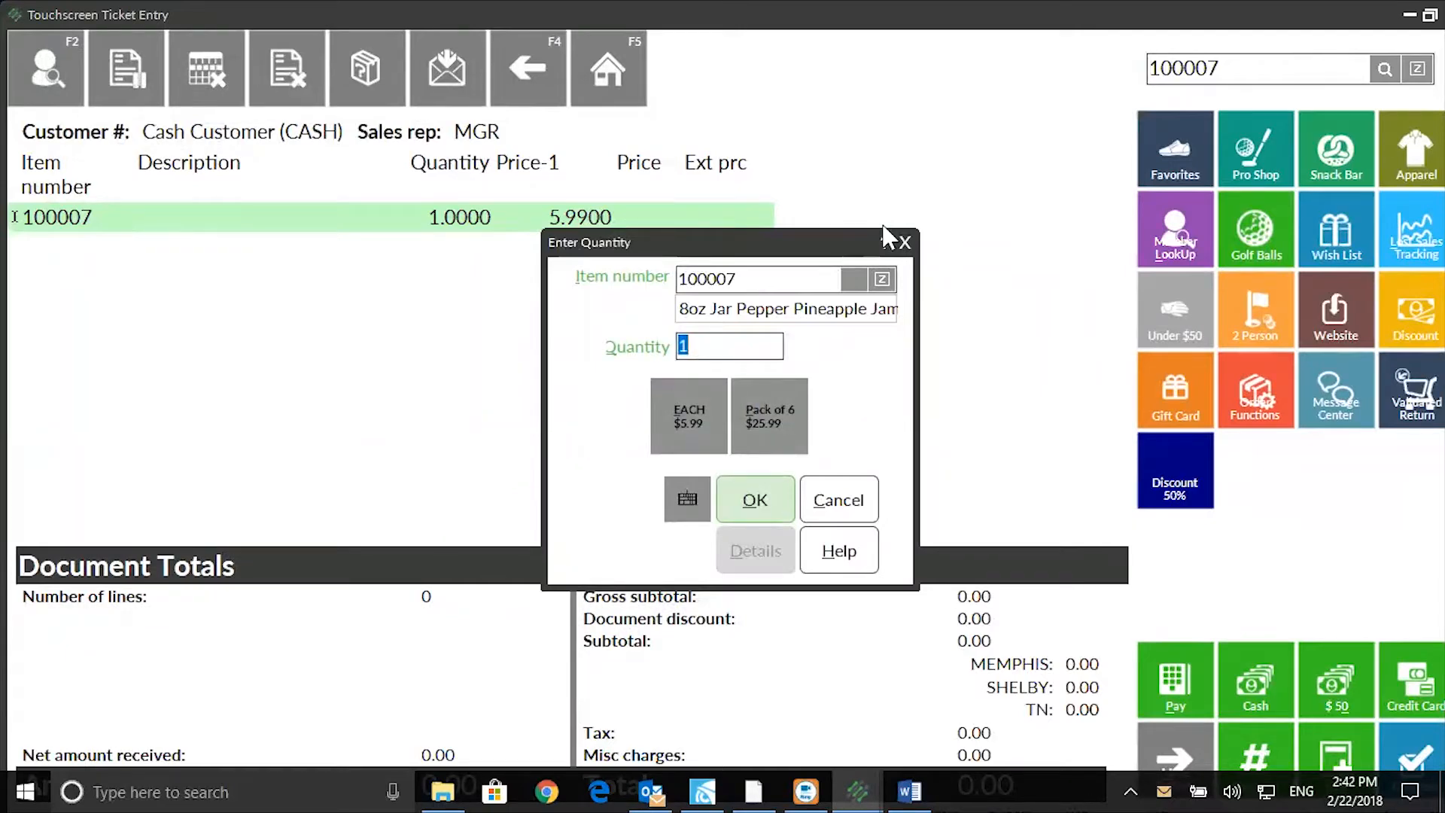
{"action": "left_click", "coordinate": [760, 433]}
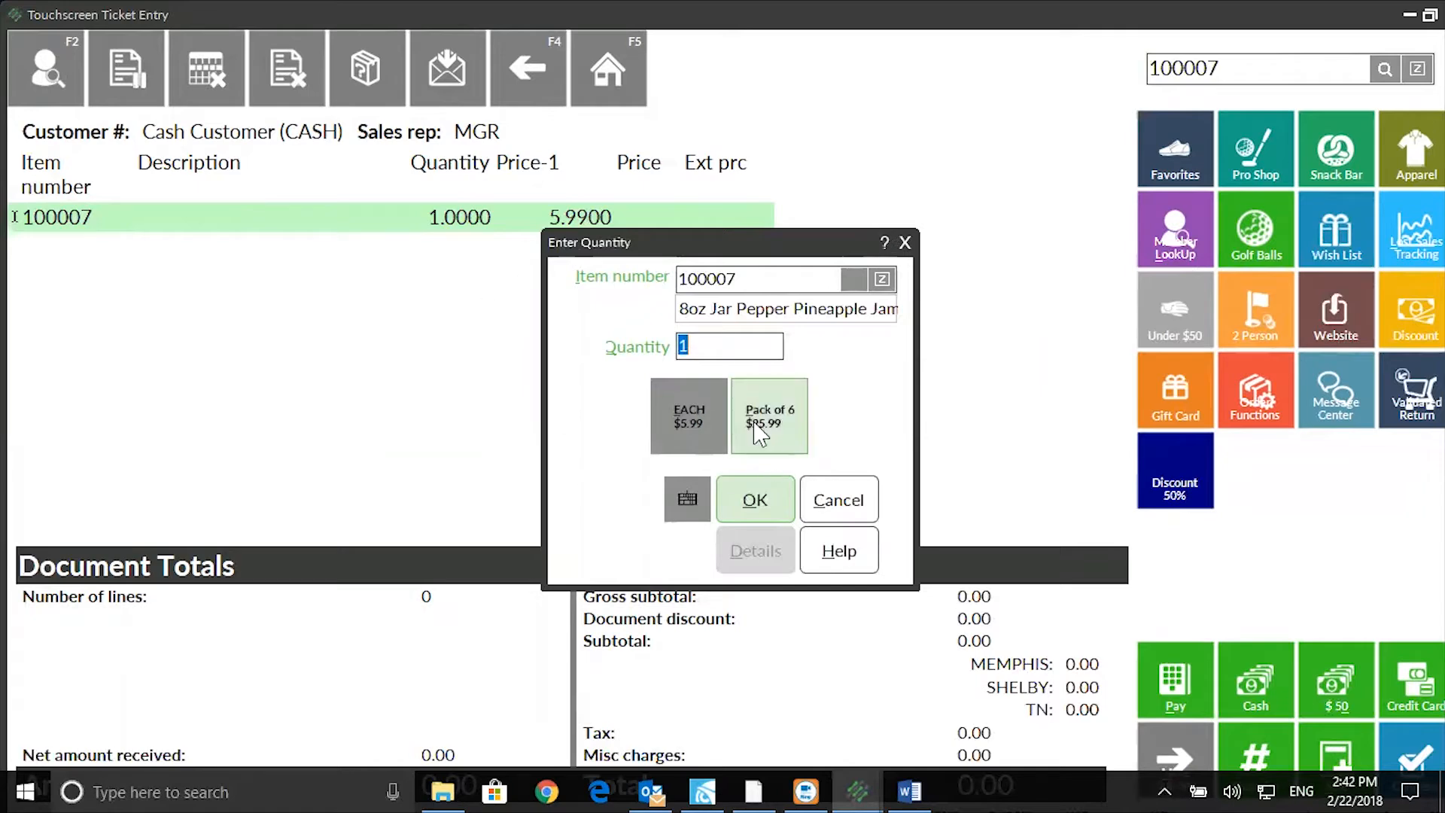
{"action": "left_click", "coordinate": [759, 499]}
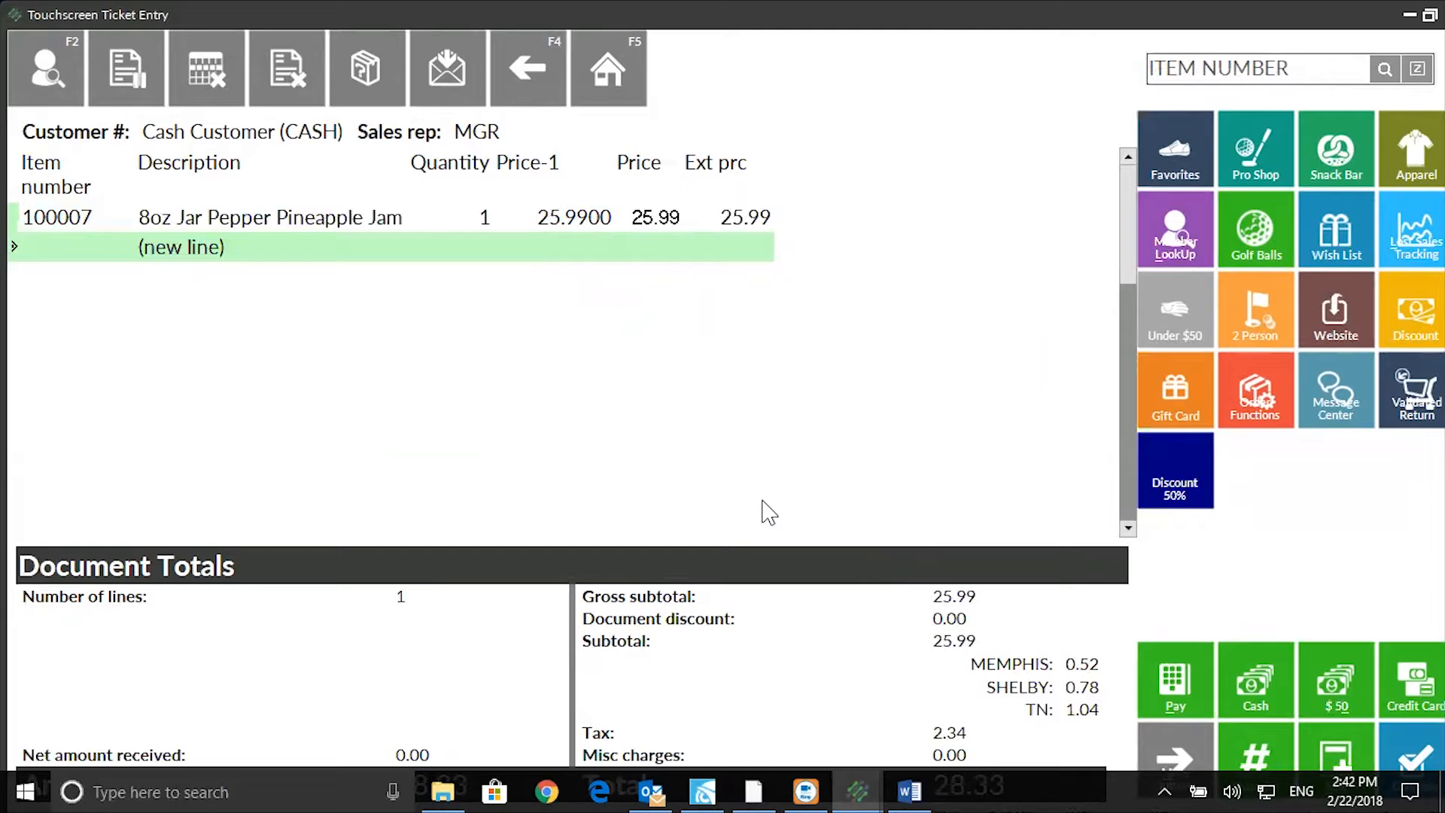
{"action": "type", "text": "800039"}
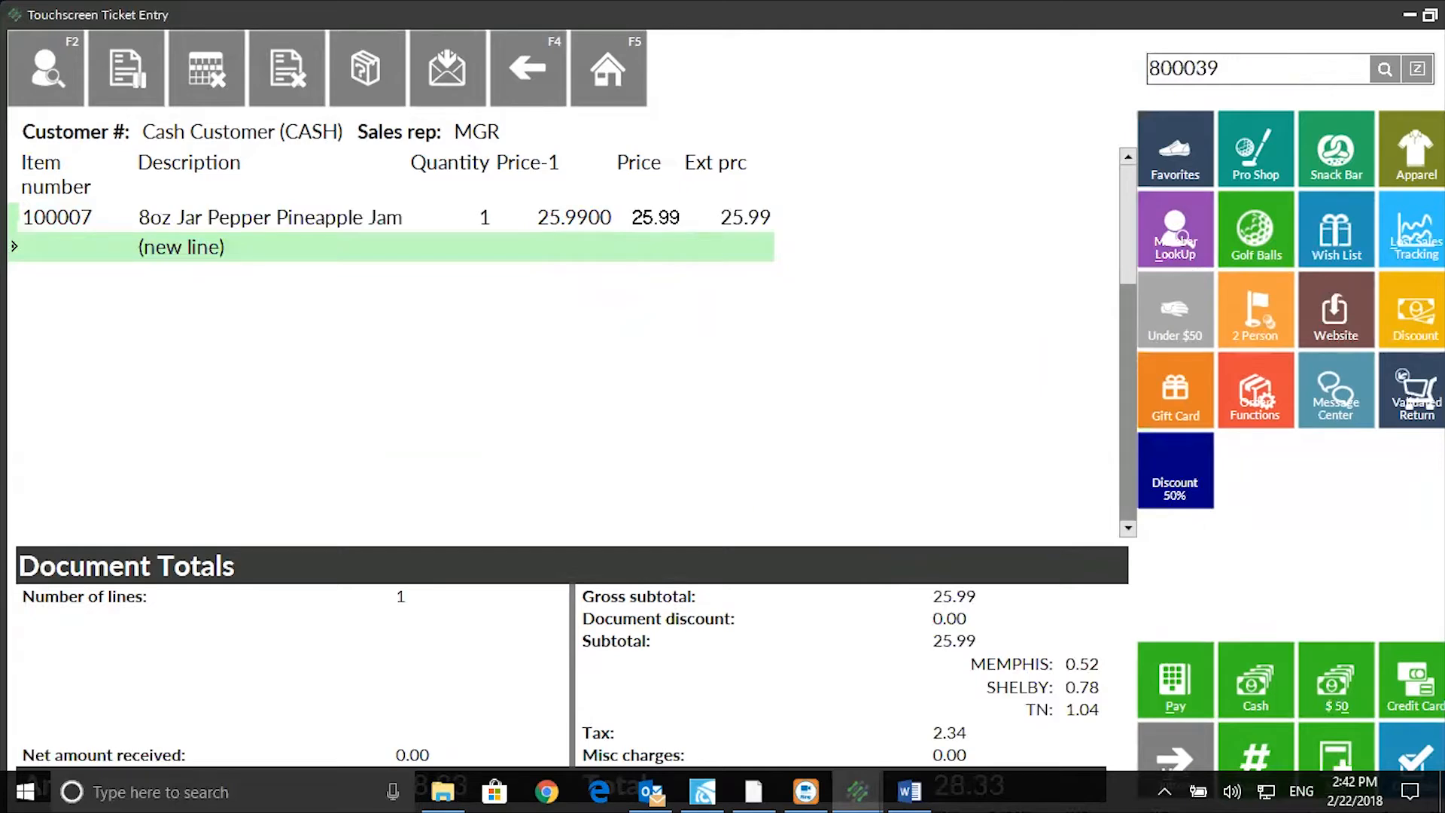
Add the jam again by barcode 800039, void the ticket, and return Home.
{"action": "key", "text": "Return"}
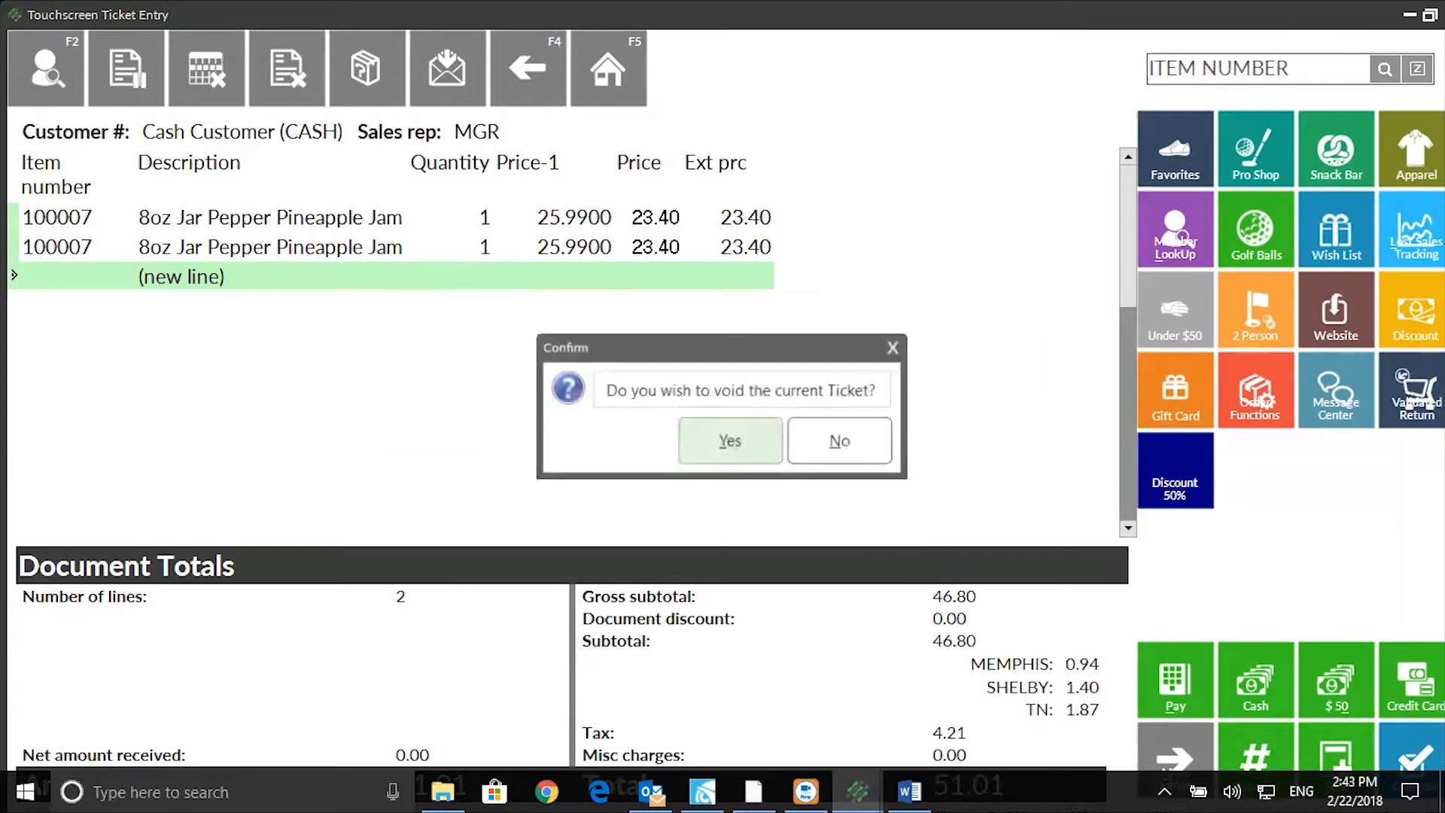
{"action": "left_click", "coordinate": [768, 451]}
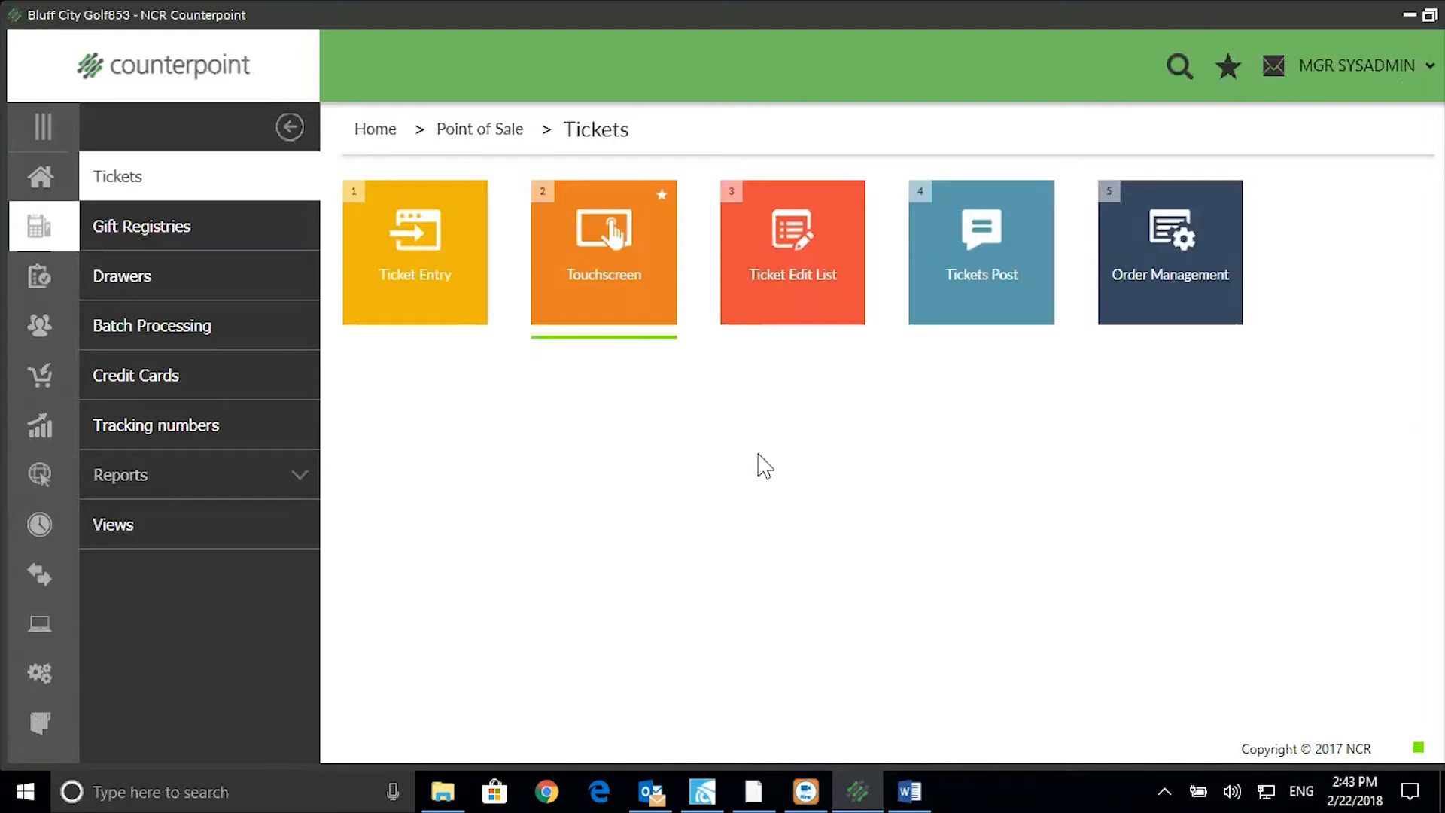
{"action": "left_click", "coordinate": [33, 186]}
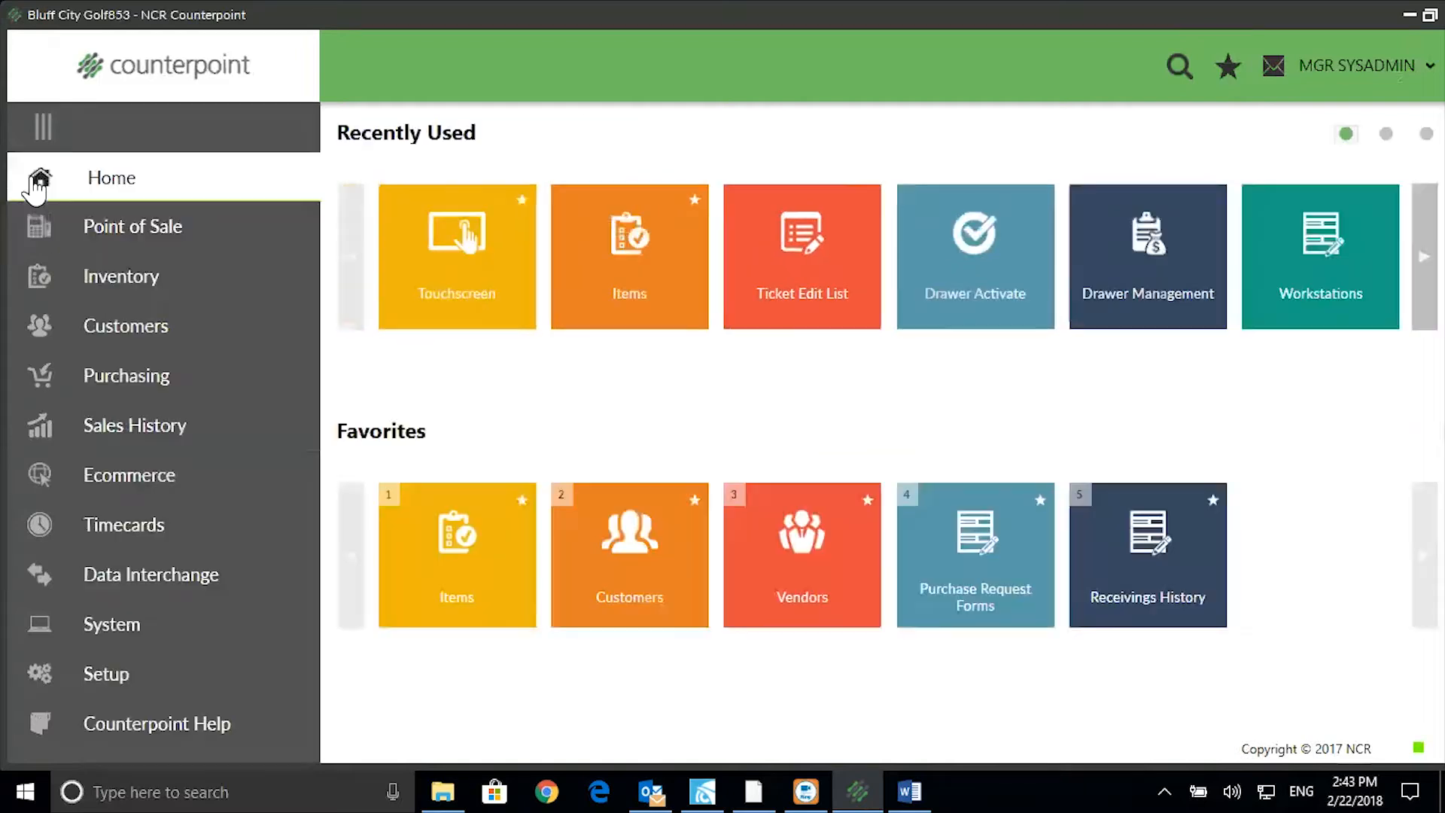
Load item 100007 under Inventory > Items and open its ADAMS vendor item record.
{"action": "left_click", "coordinate": [124, 277]}
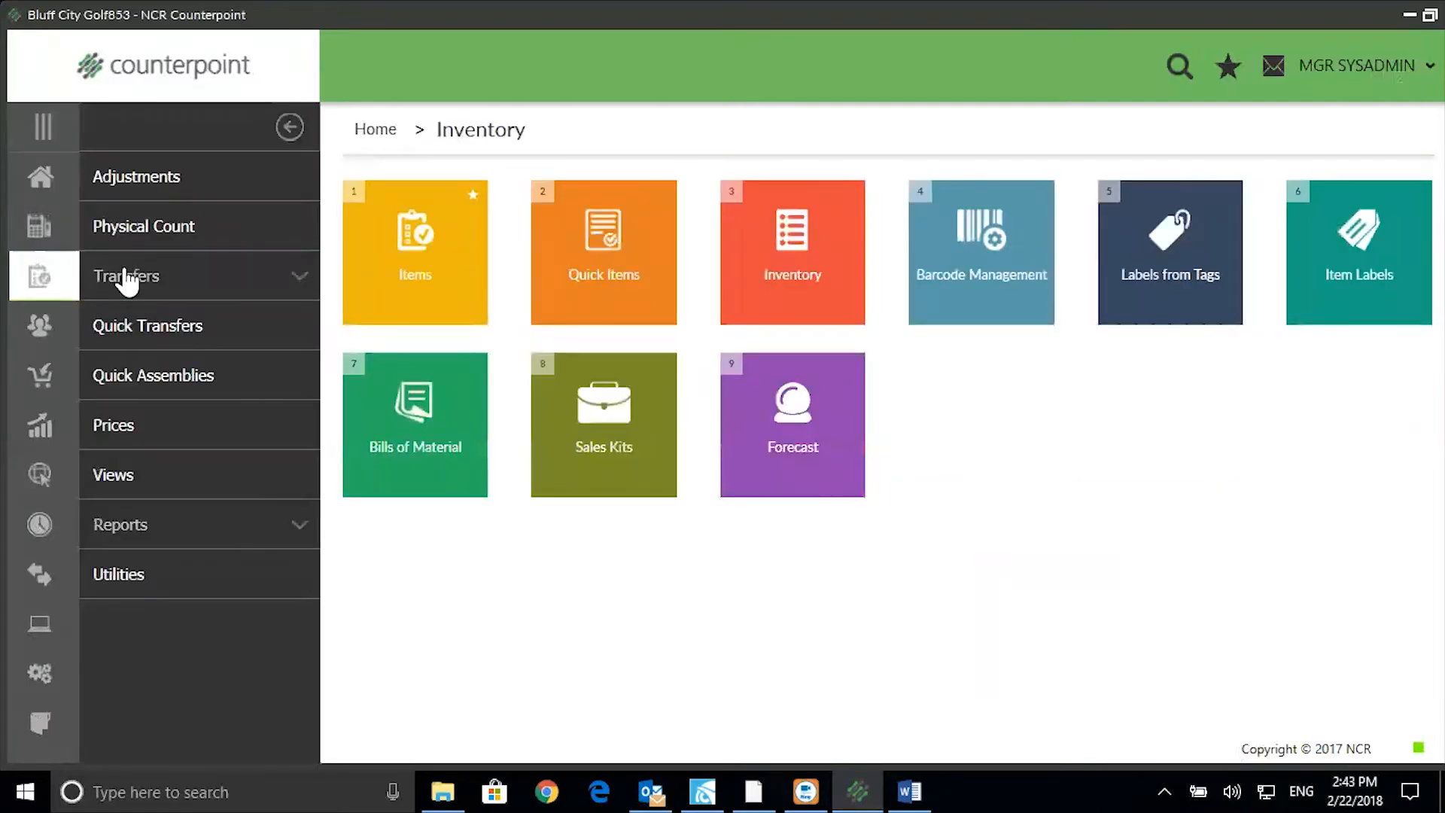
{"action": "left_click", "coordinate": [390, 254]}
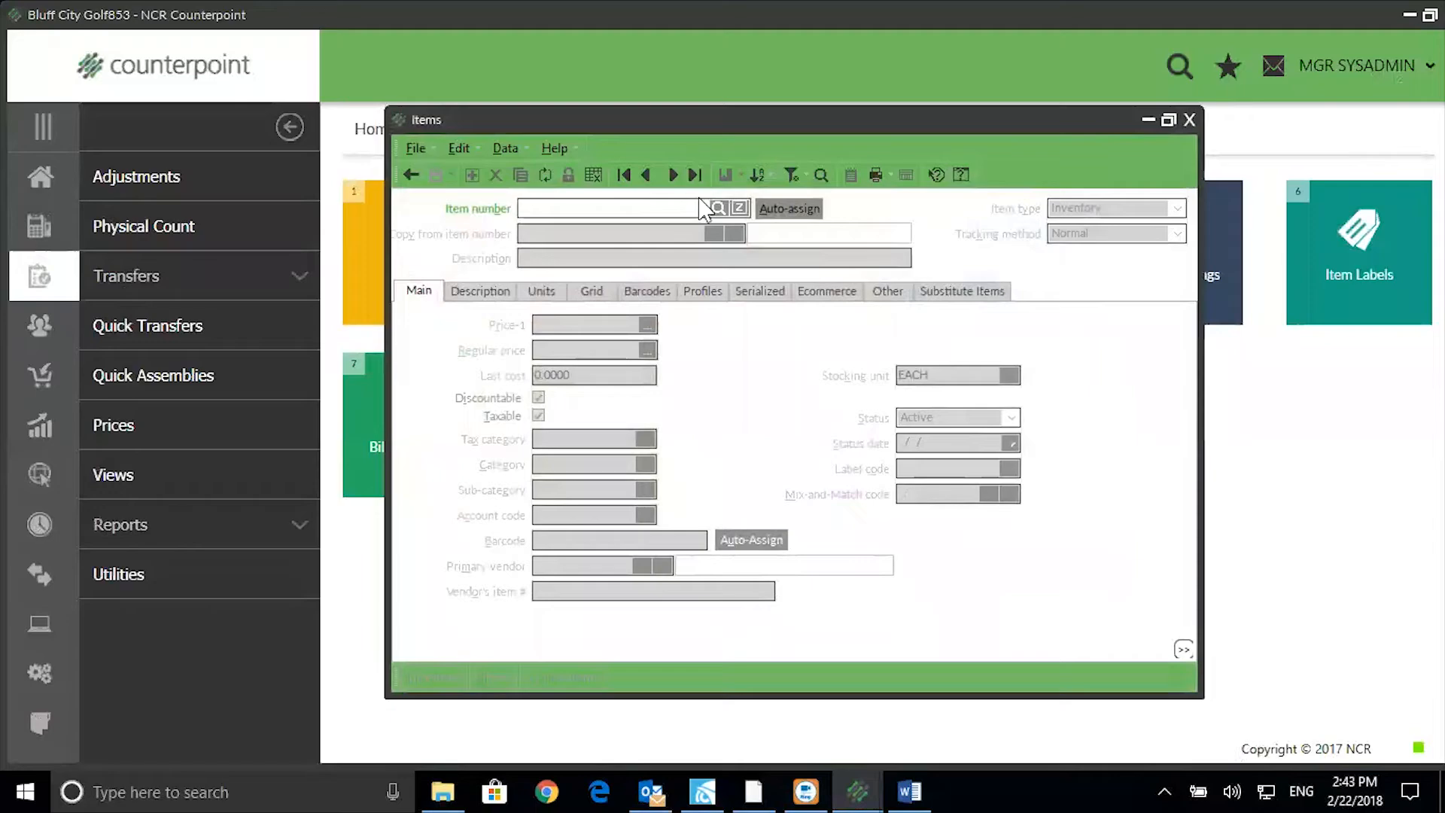
{"action": "left_click", "coordinate": [718, 209]}
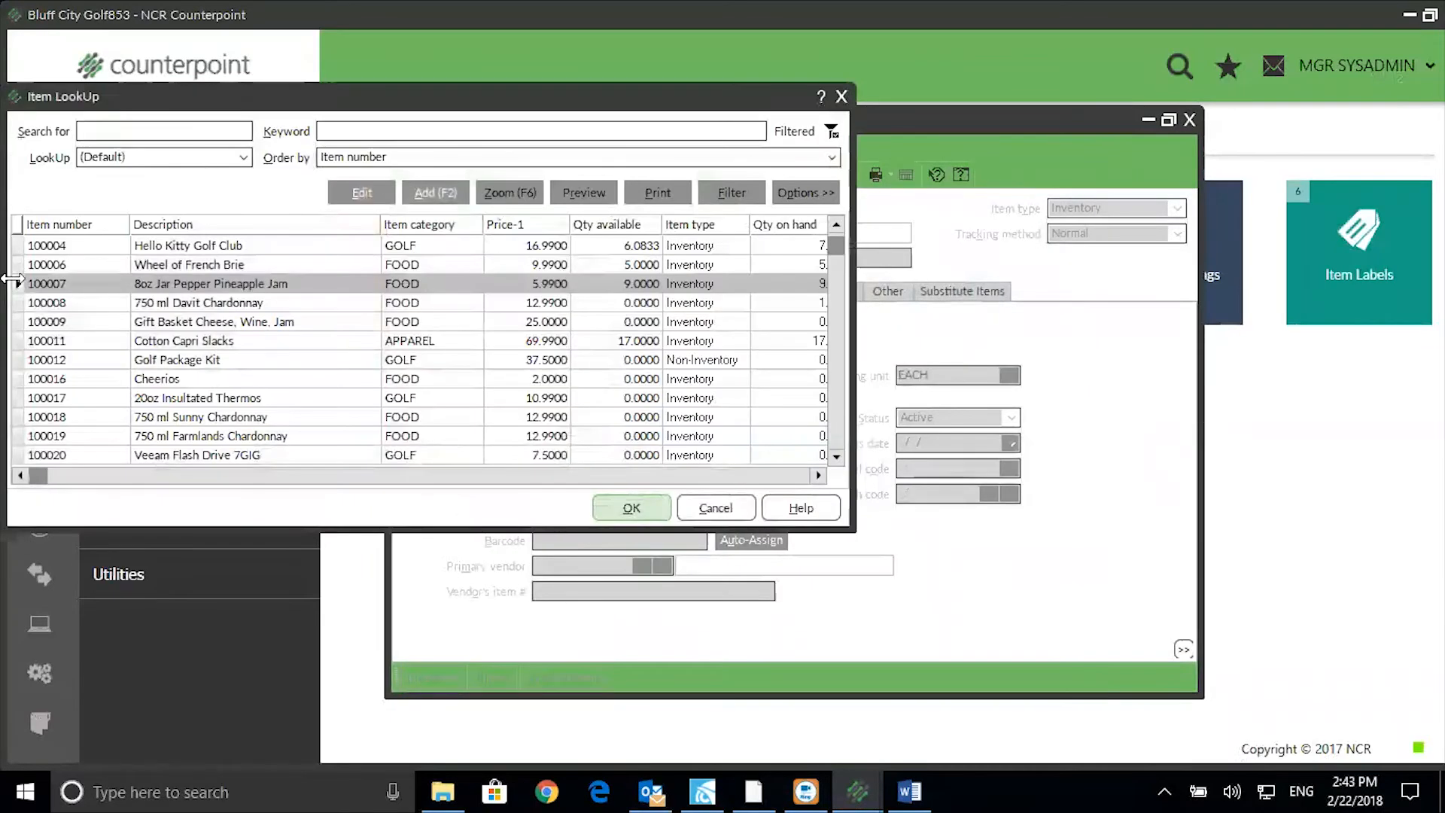
{"action": "left_click", "coordinate": [640, 507]}
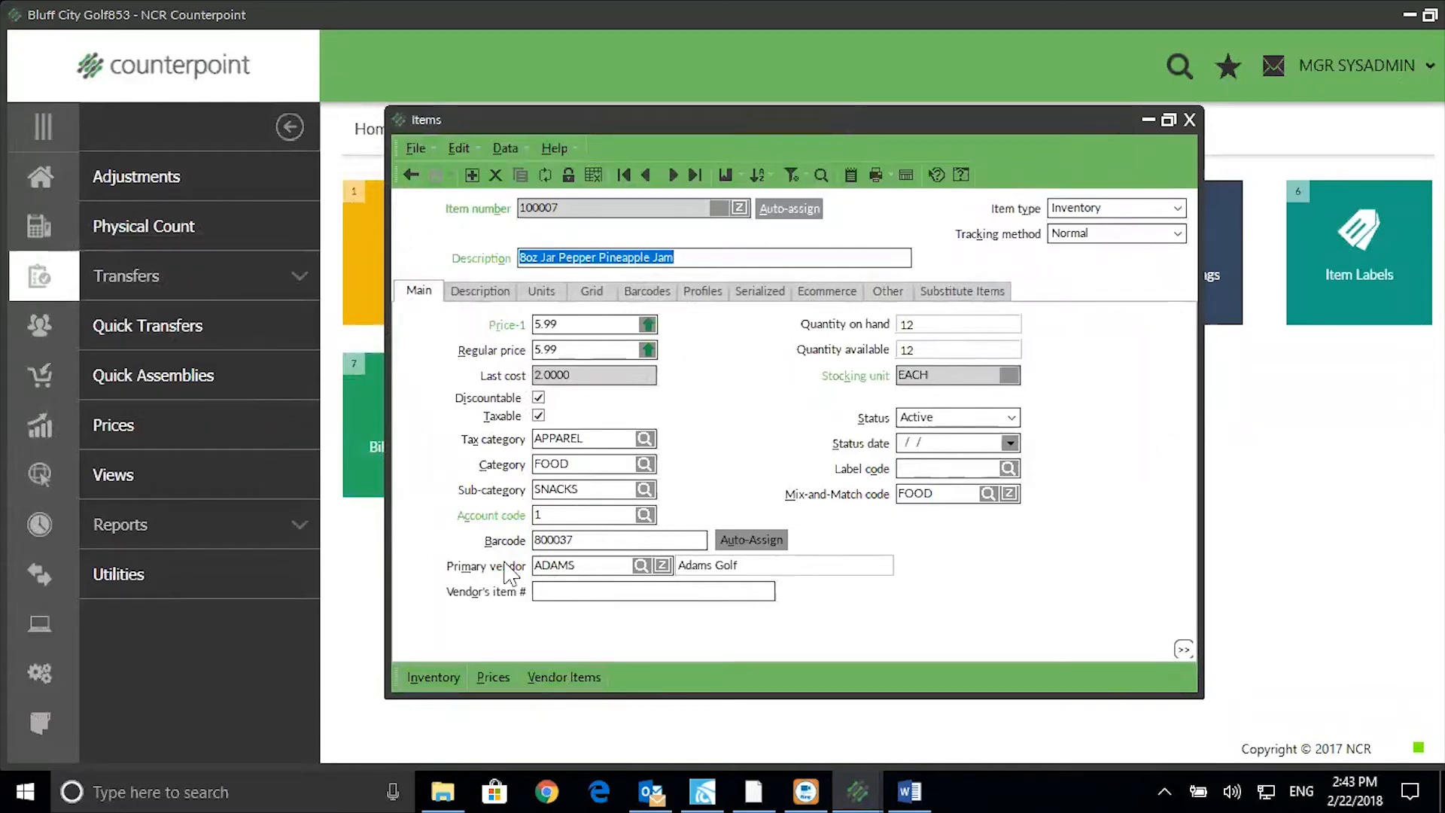
{"action": "left_click", "coordinate": [533, 677]}
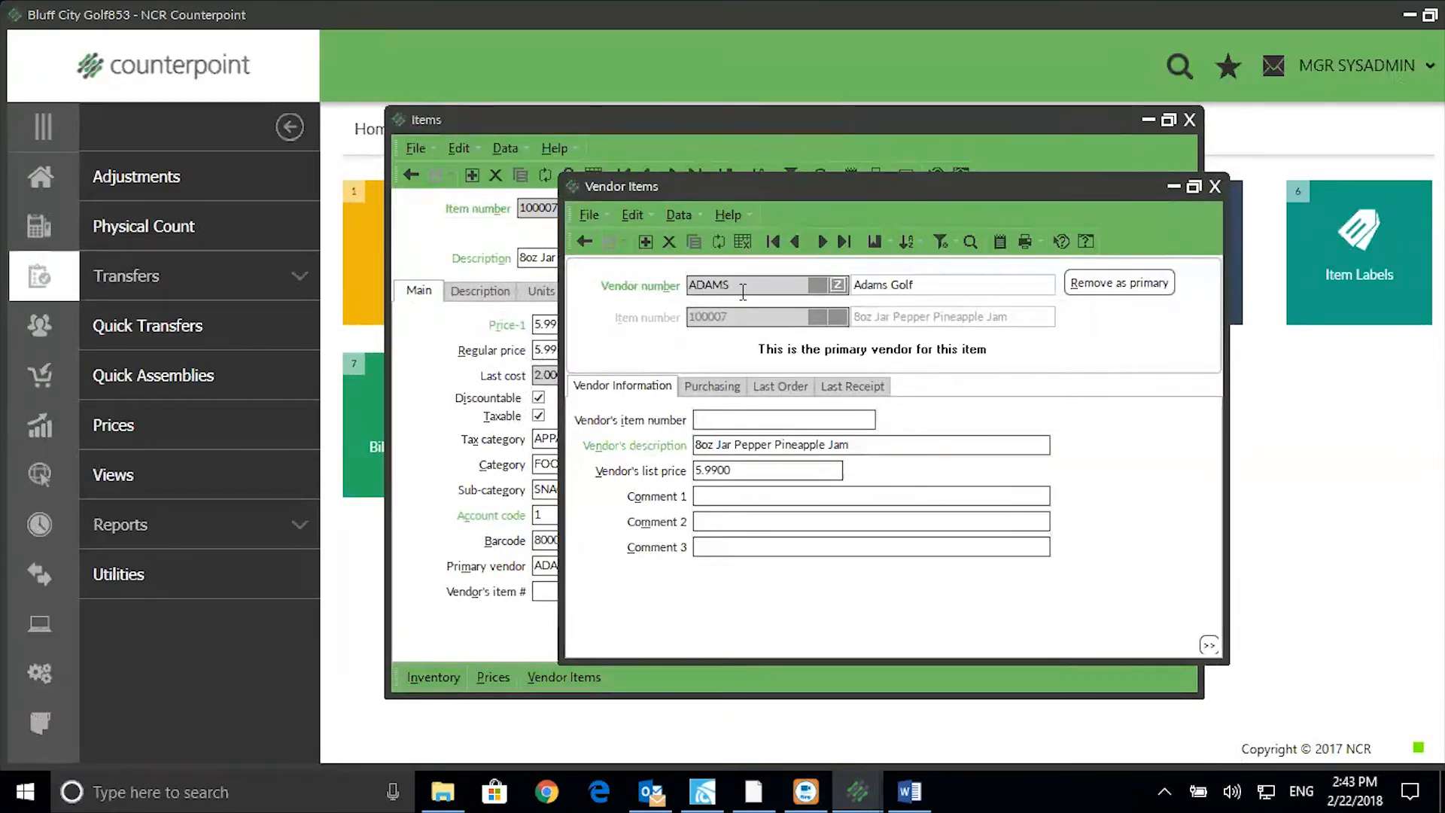
On the Purchasing tab, give 100007's Adams Golf vendor item the Pack of 6 unit at 12 cost, save, and close.
{"action": "left_click", "coordinate": [699, 388]}
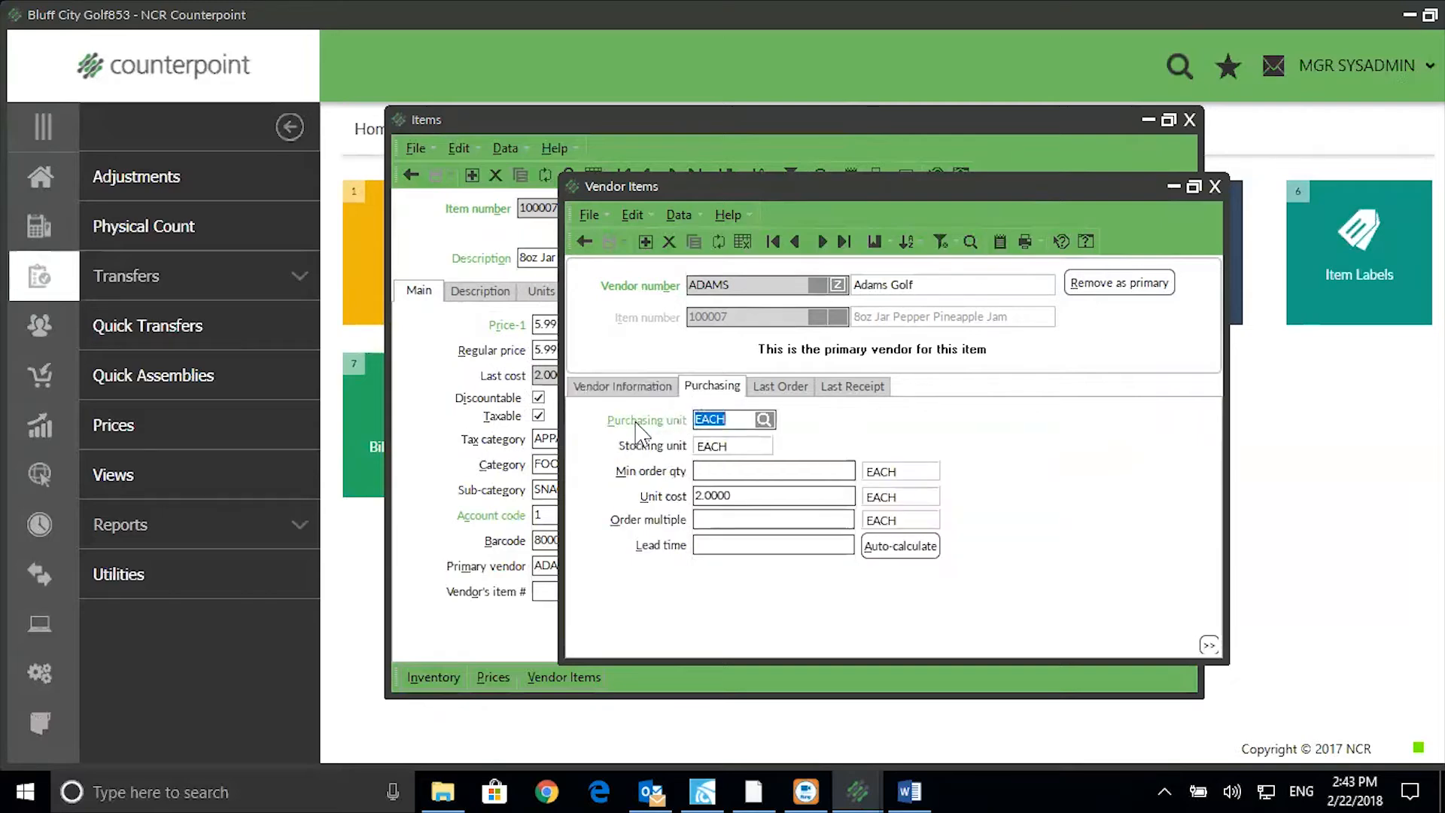
{"action": "left_click", "coordinate": [763, 419]}
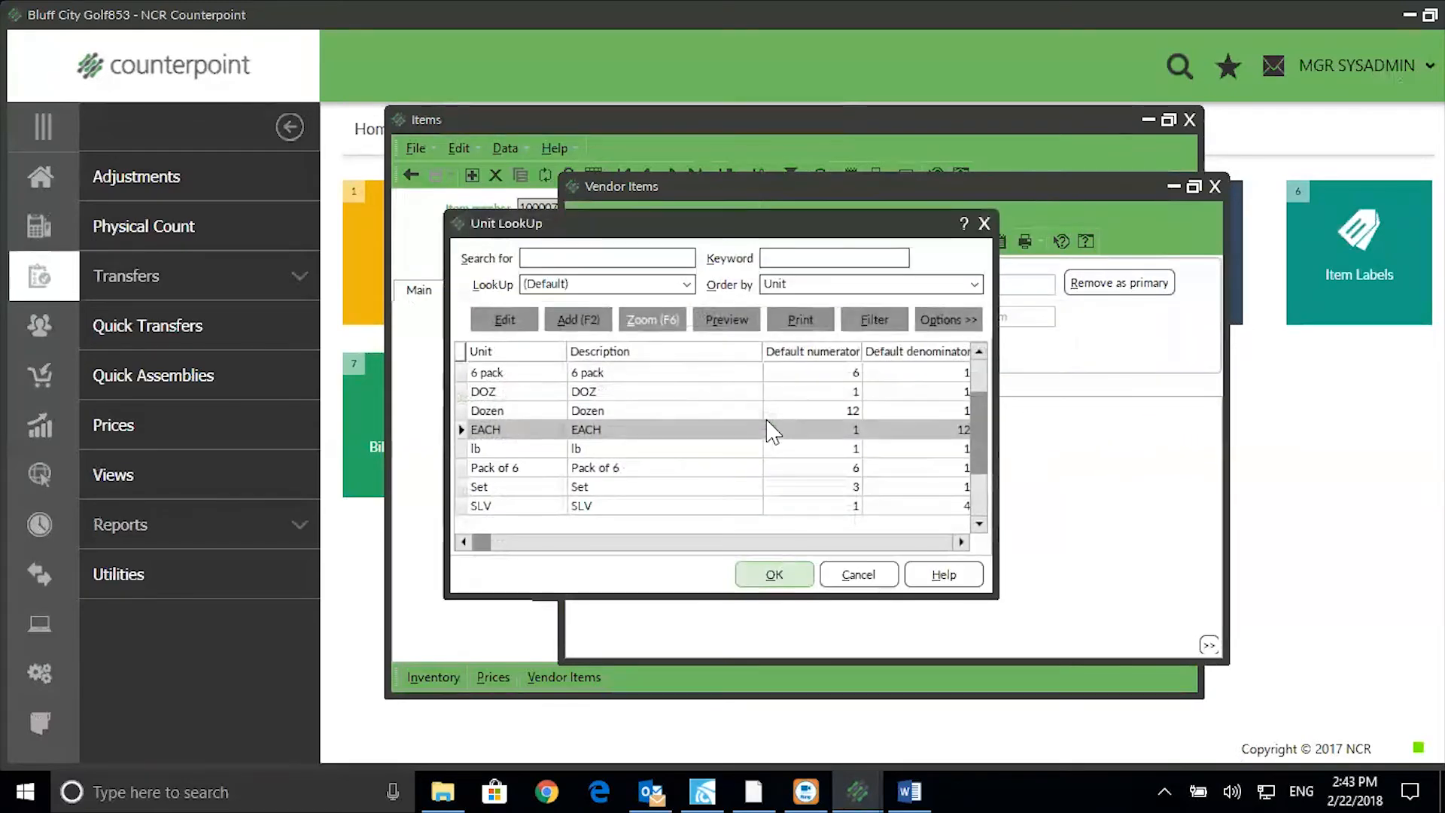
{"action": "left_click", "coordinate": [550, 473]}
{"action": "left_click", "coordinate": [794, 574]}
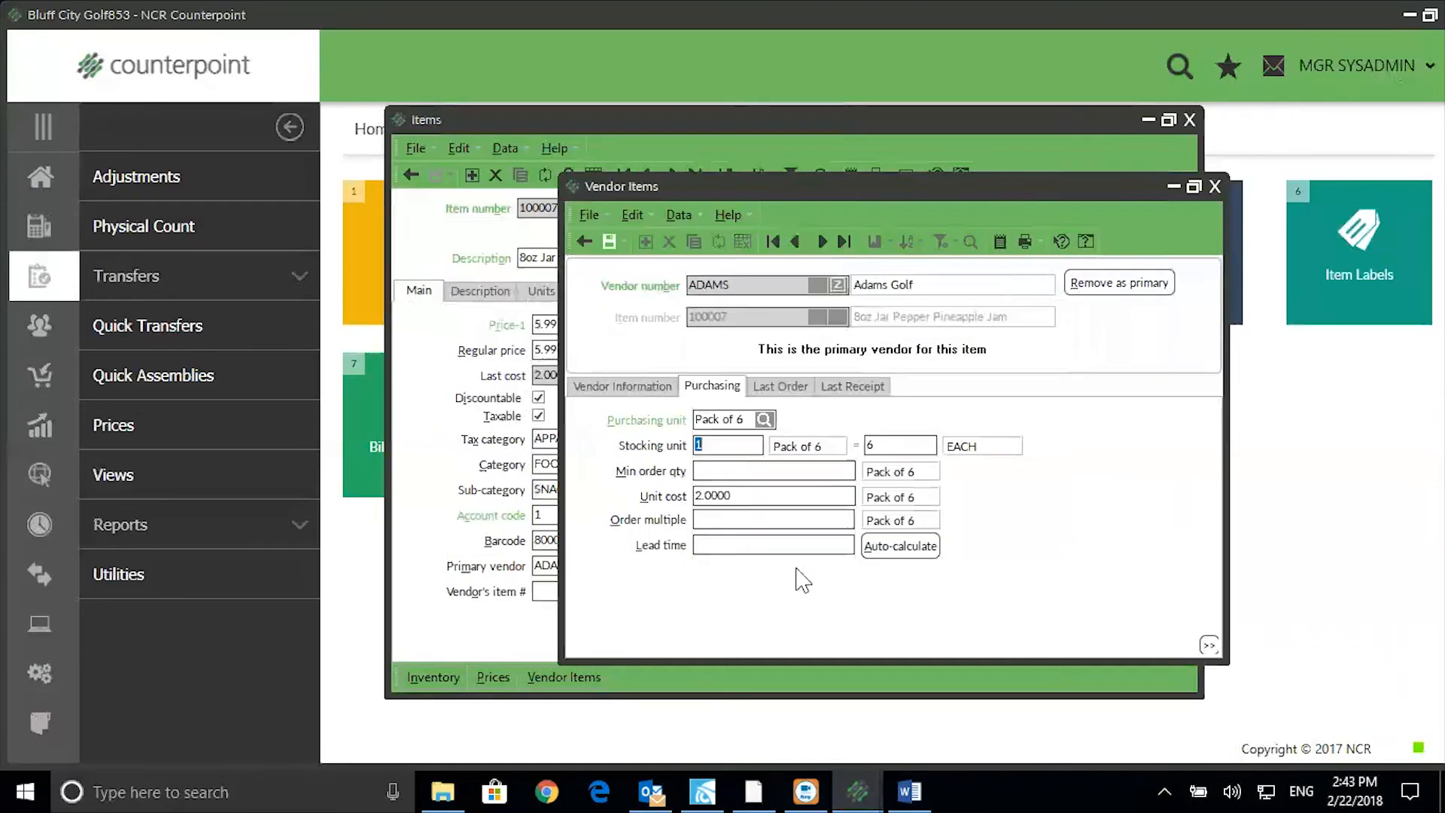
{"action": "left_click", "coordinate": [782, 497]}
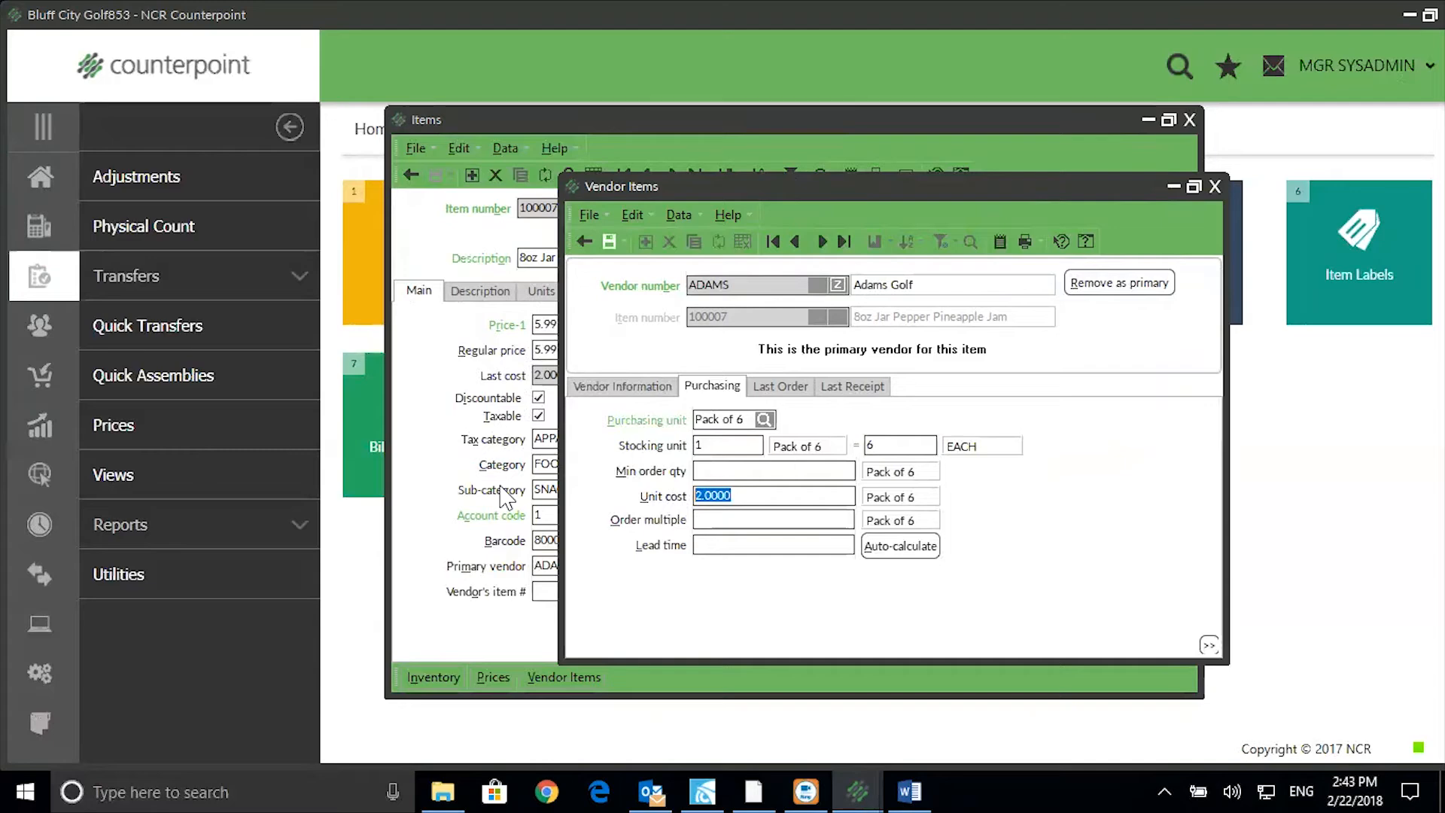
{"action": "type", "text": "12"}
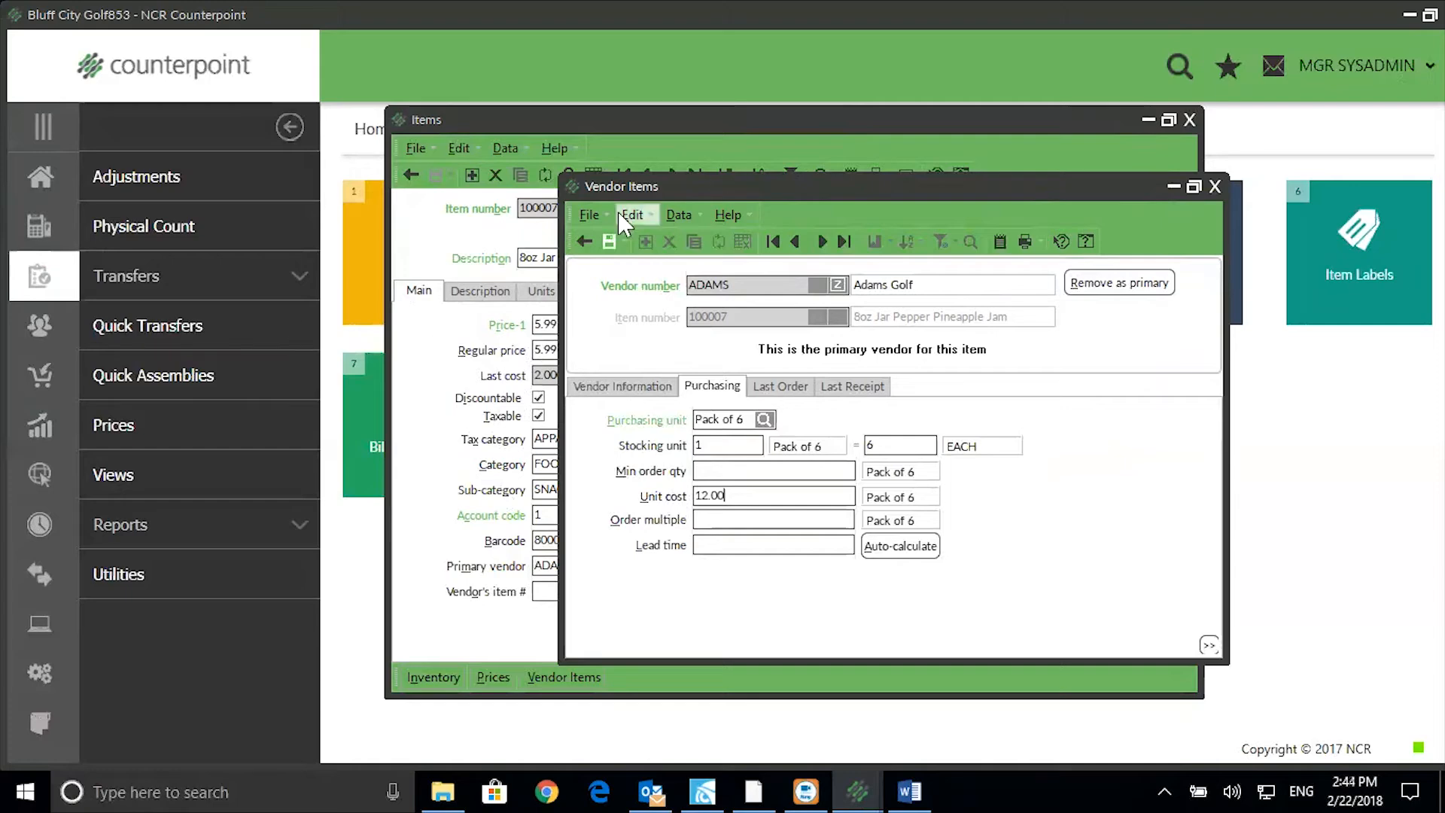
{"action": "left_click", "coordinate": [606, 236]}
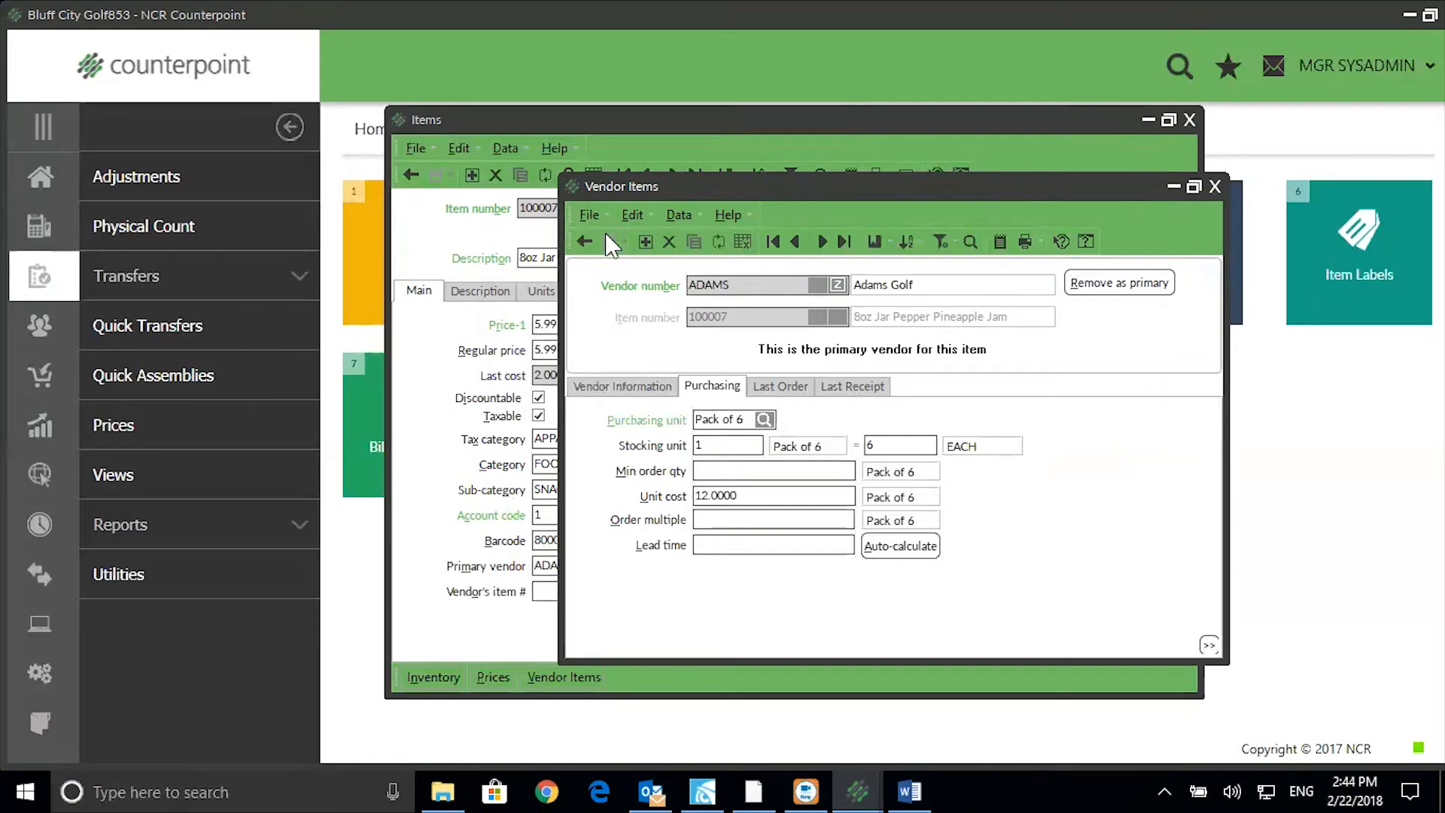
{"action": "left_click", "coordinate": [1215, 186]}
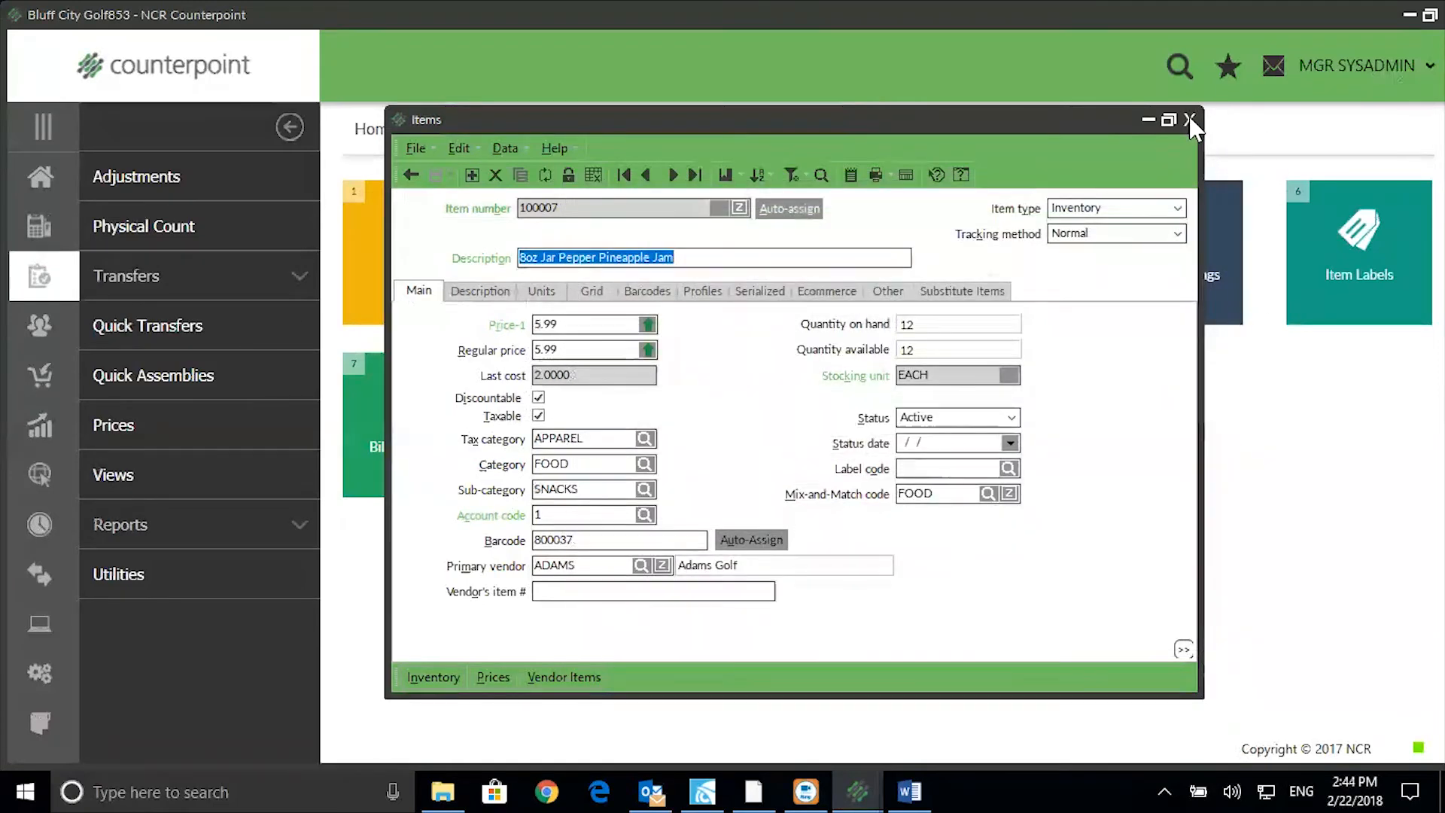
Close the item record and start purchase request entry in batch 1.
{"action": "left_click", "coordinate": [1188, 121]}
{"action": "left_click", "coordinate": [41, 181]}
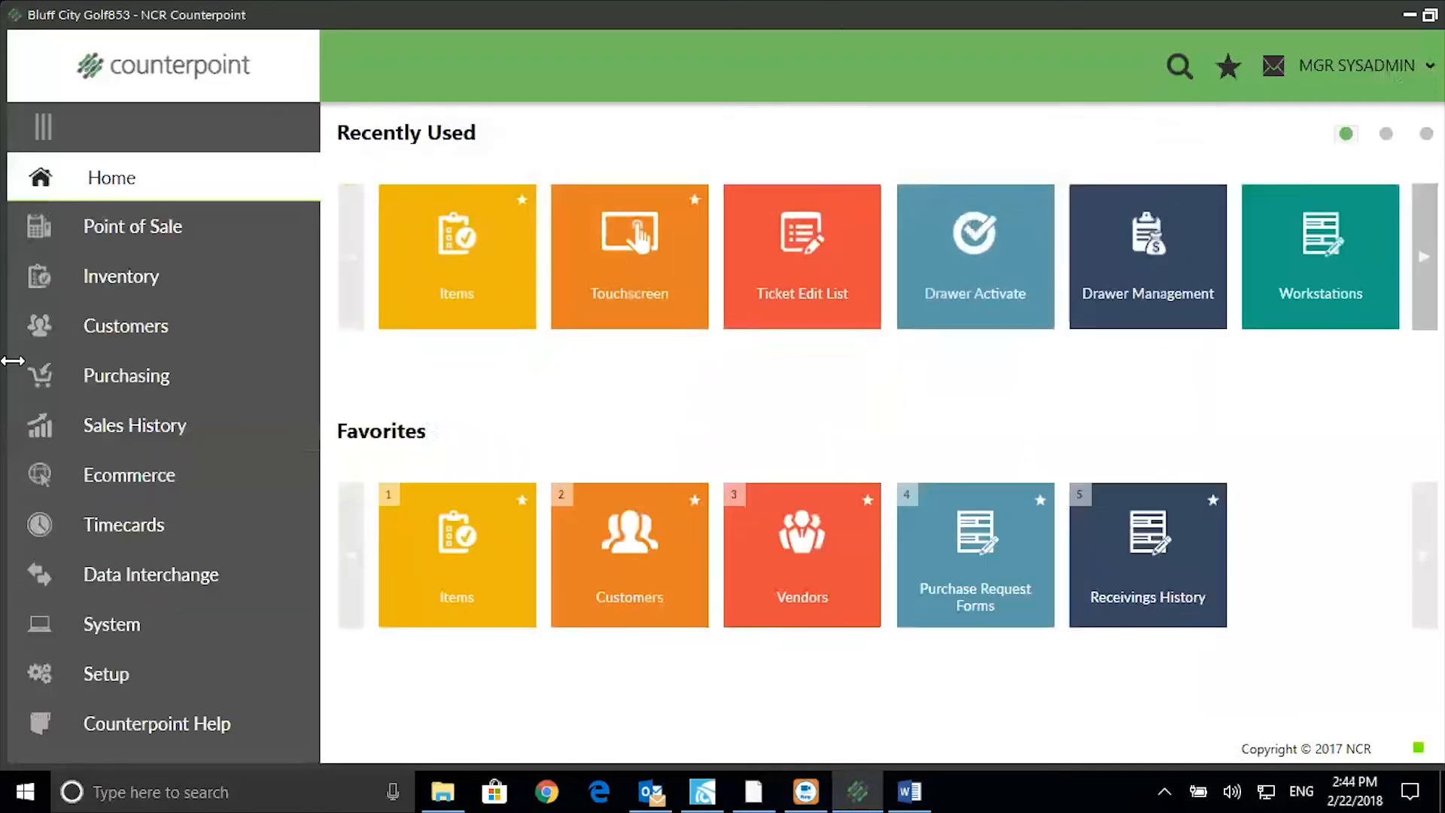
{"action": "left_click", "coordinate": [101, 380]}
{"action": "left_click", "coordinate": [200, 179]}
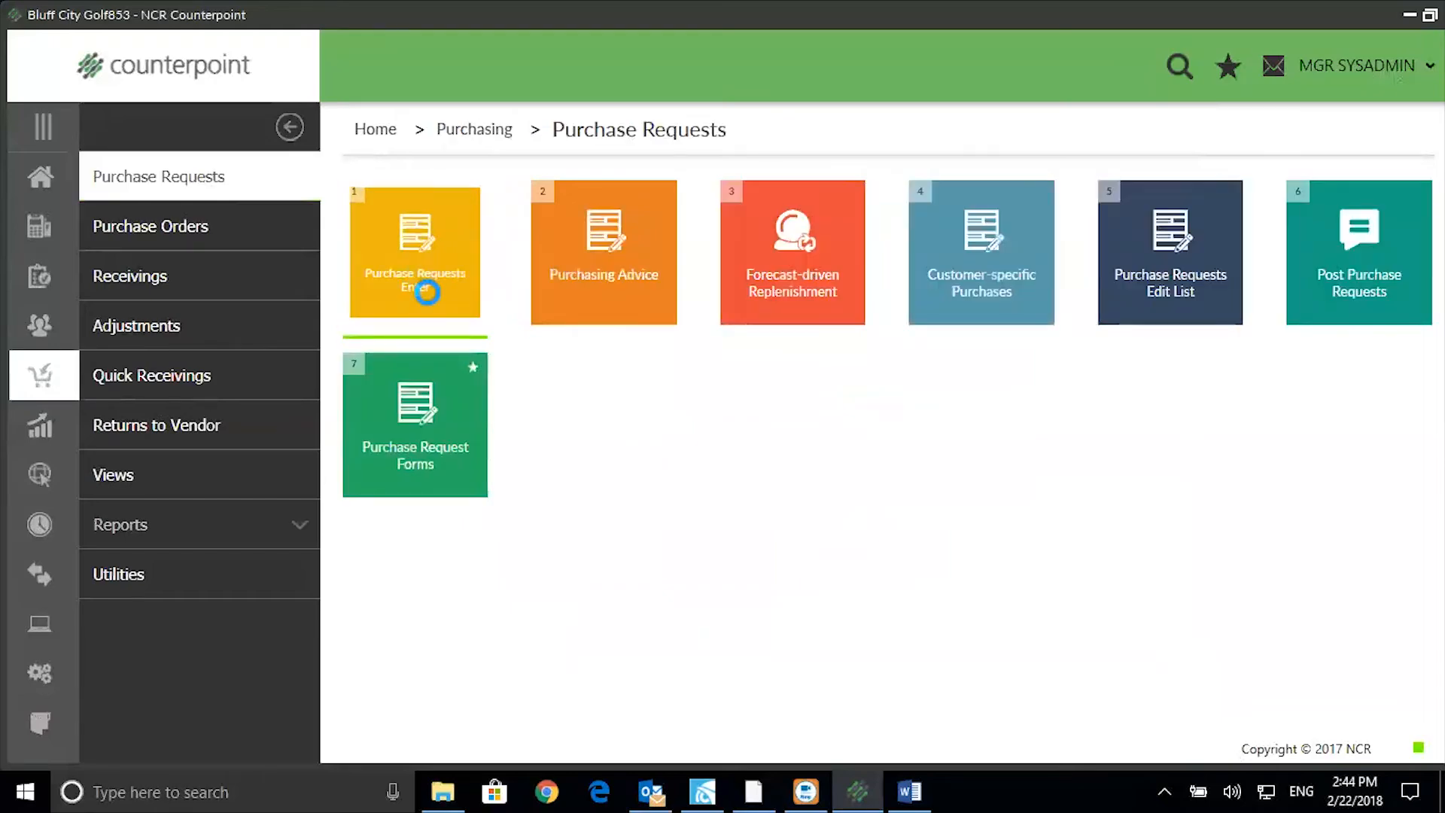
{"action": "left_click", "coordinate": [804, 576]}
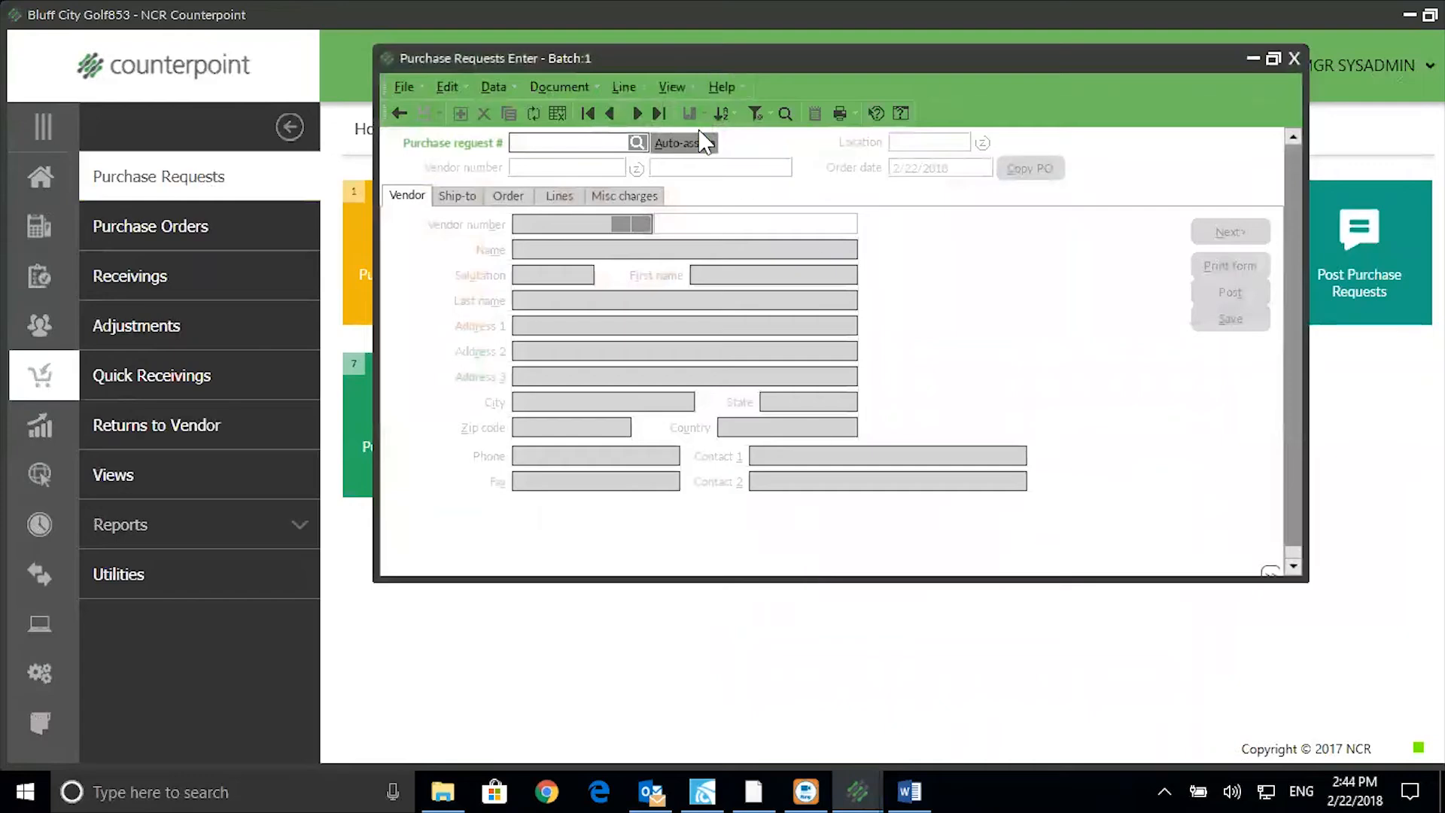
Create an auto-numbered purchase request for vendor ADAMS (Adams Golf) and go to its Lines.
{"action": "left_click", "coordinate": [699, 143]}
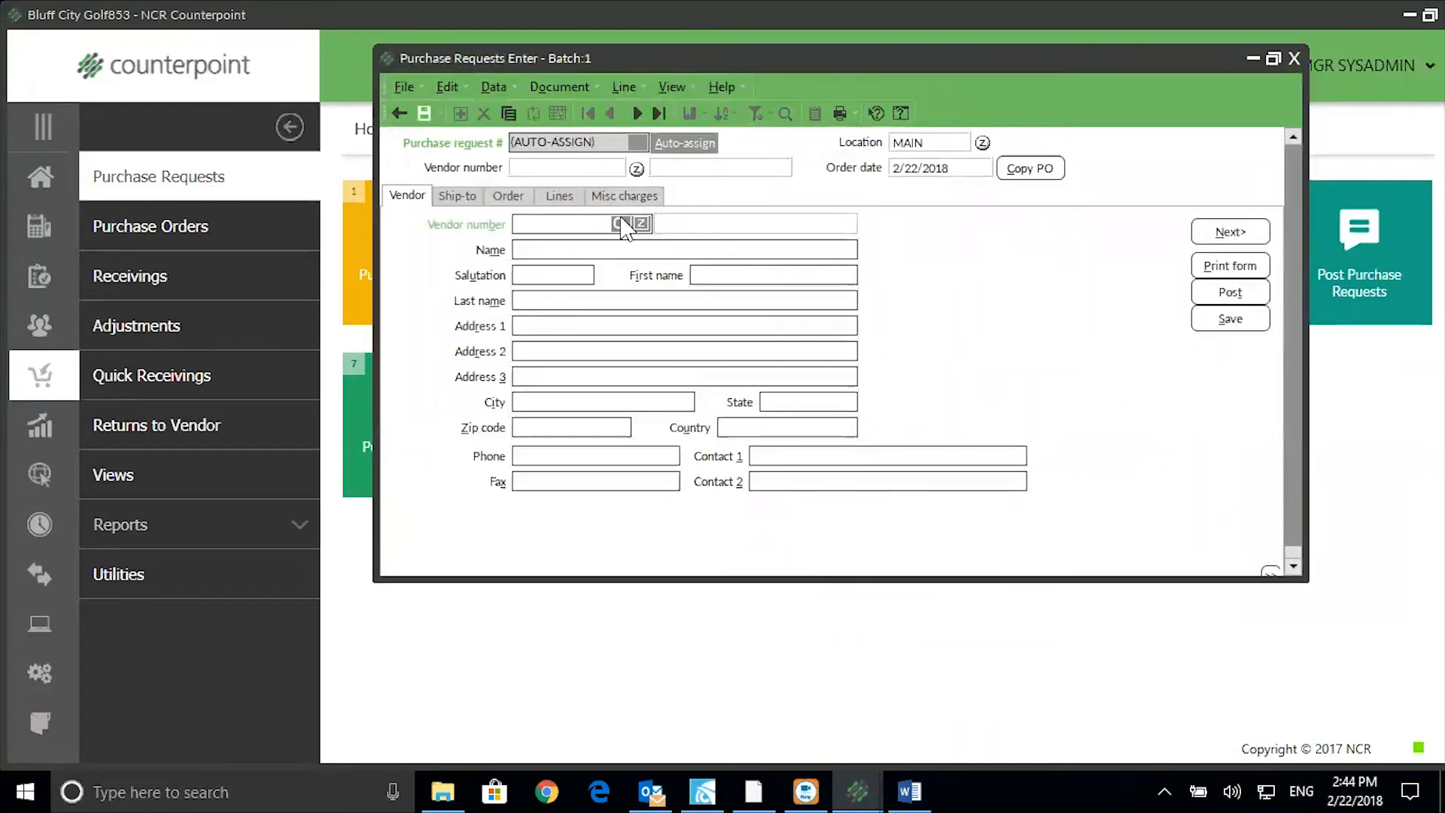
{"action": "left_click", "coordinate": [618, 223]}
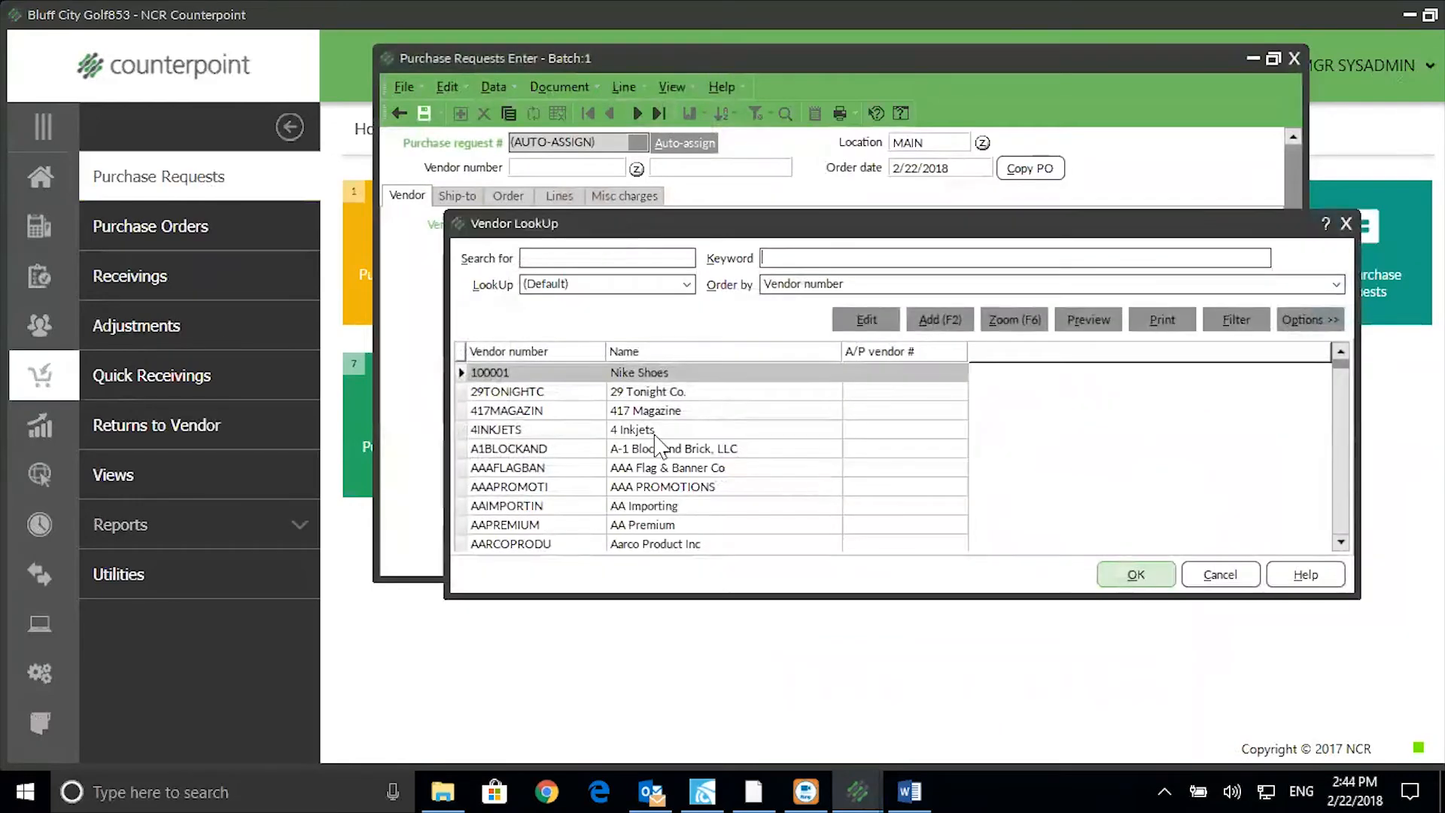
{"action": "type", "text": "adams"}
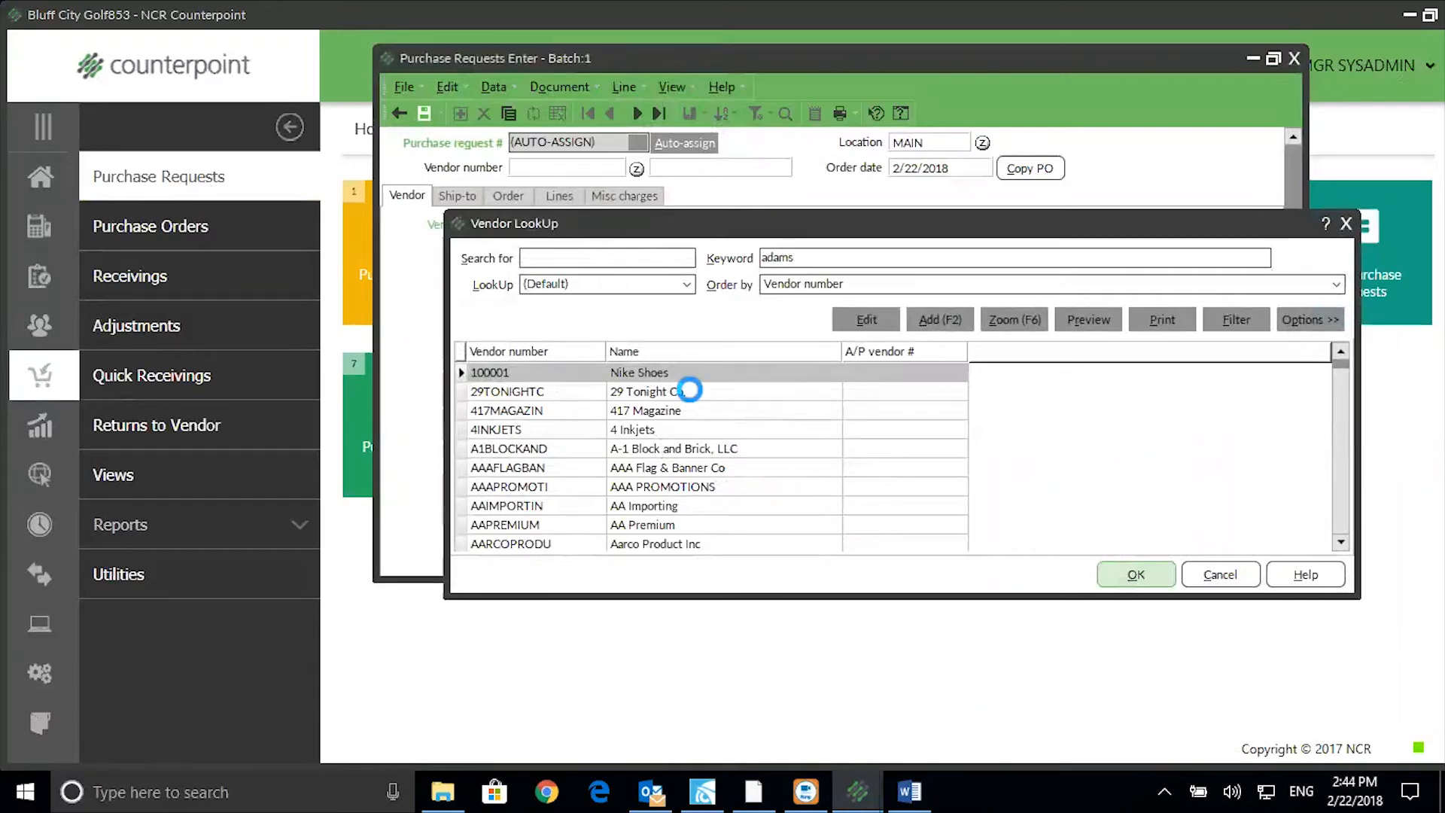
{"action": "left_click", "coordinate": [1163, 575]}
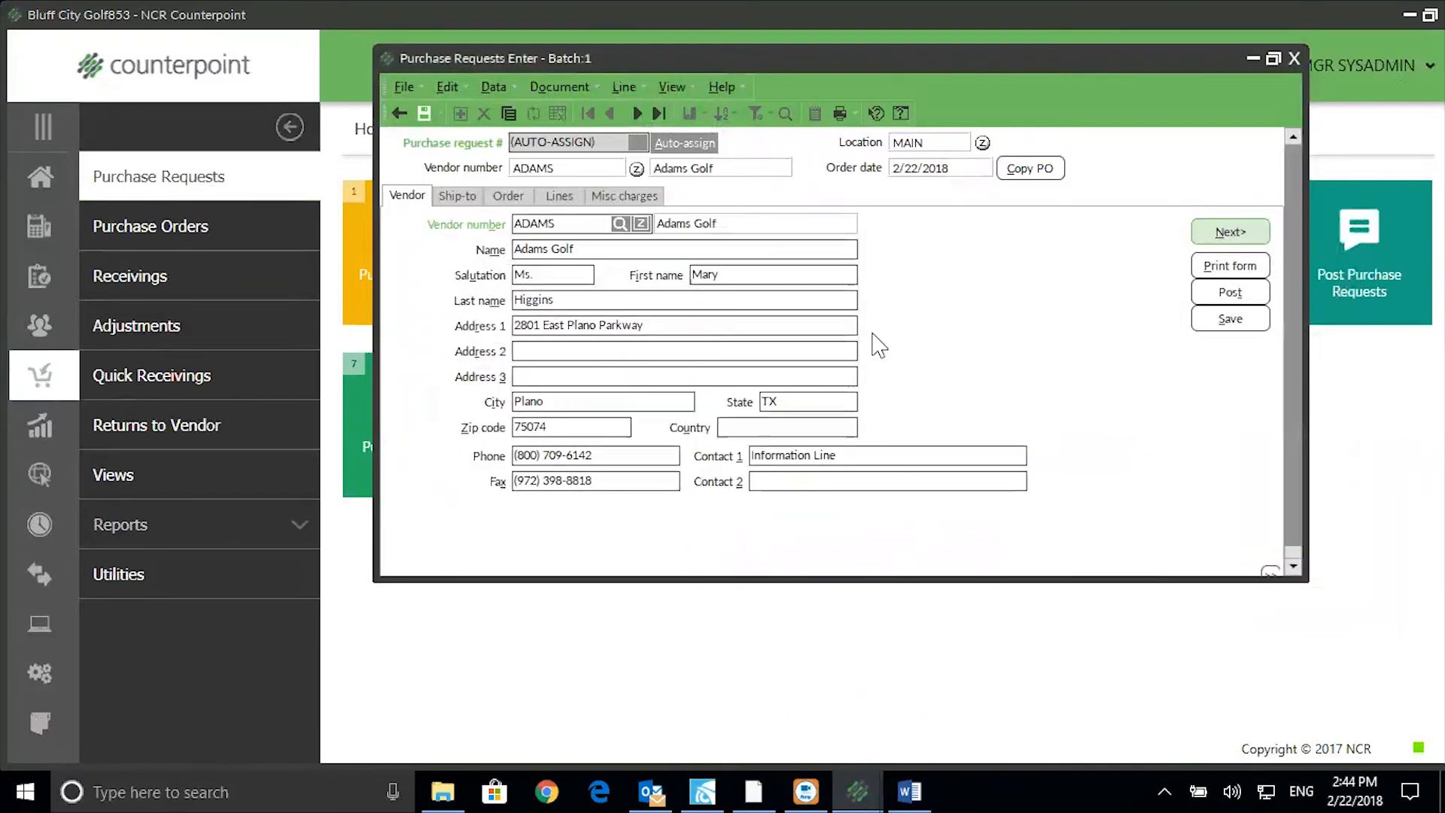
{"action": "left_click", "coordinate": [559, 195]}
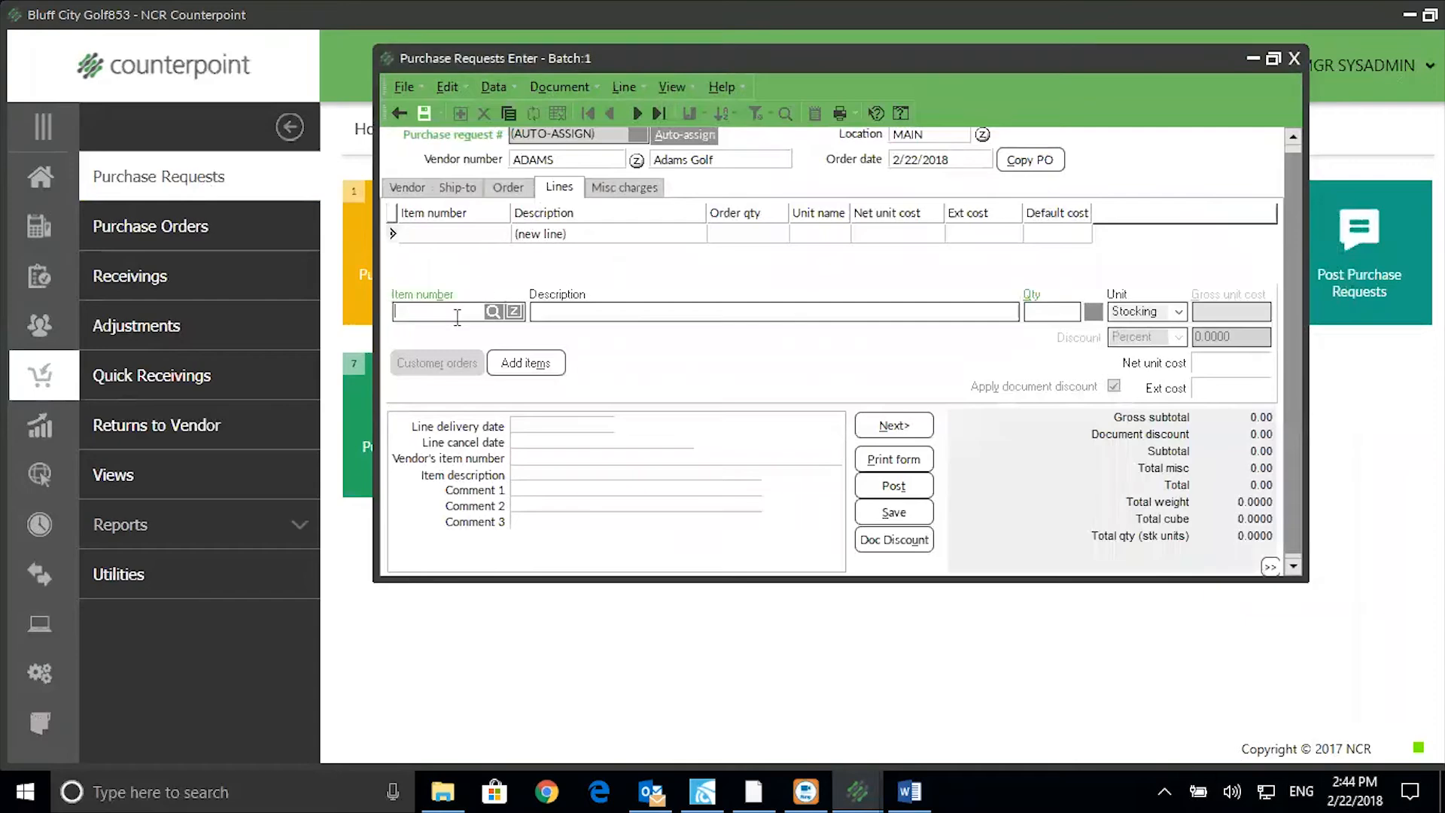
Add an item 100007 line to the request, first as quantity 3 by the EACH unit.
{"action": "left_click", "coordinate": [493, 311]}
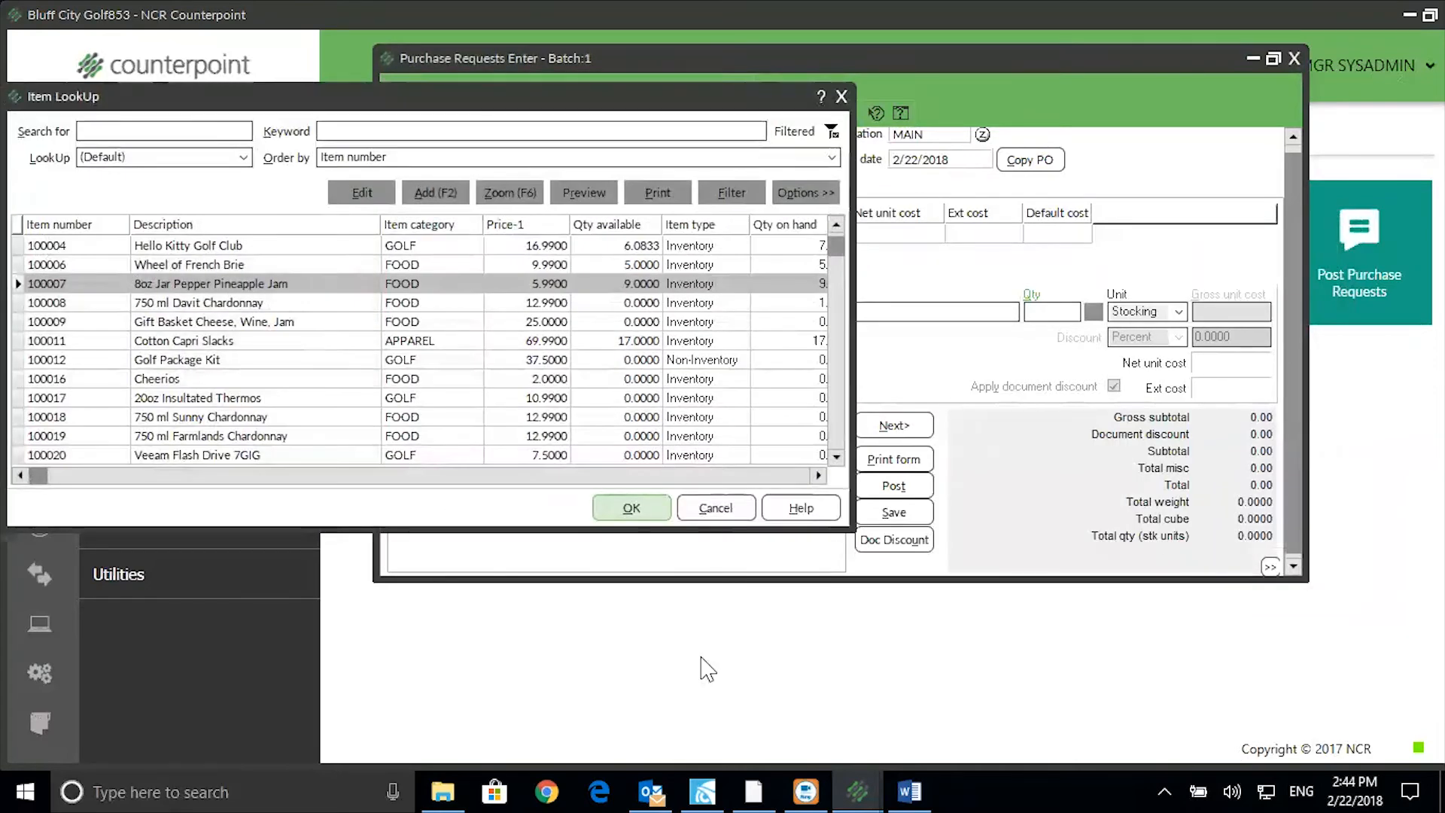
{"action": "left_click", "coordinate": [619, 506]}
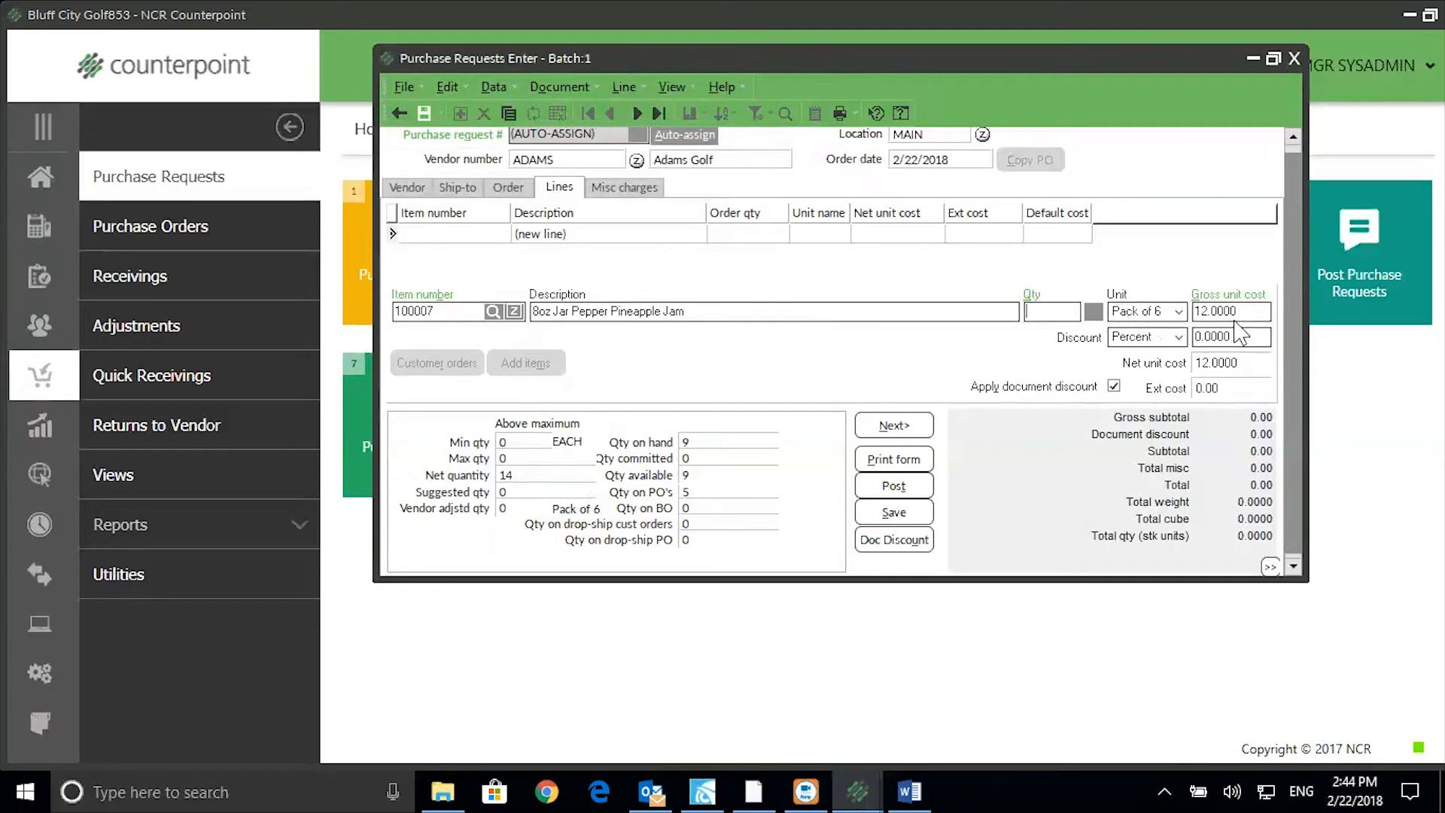
{"action": "type", "text": "1"}
{"action": "left_click", "coordinate": [1179, 313]}
{"action": "left_click", "coordinate": [1127, 331]}
{"action": "key", "text": "shift+Tab"}
{"action": "type", "text": "3"}
{"action": "key", "text": "Tab"}
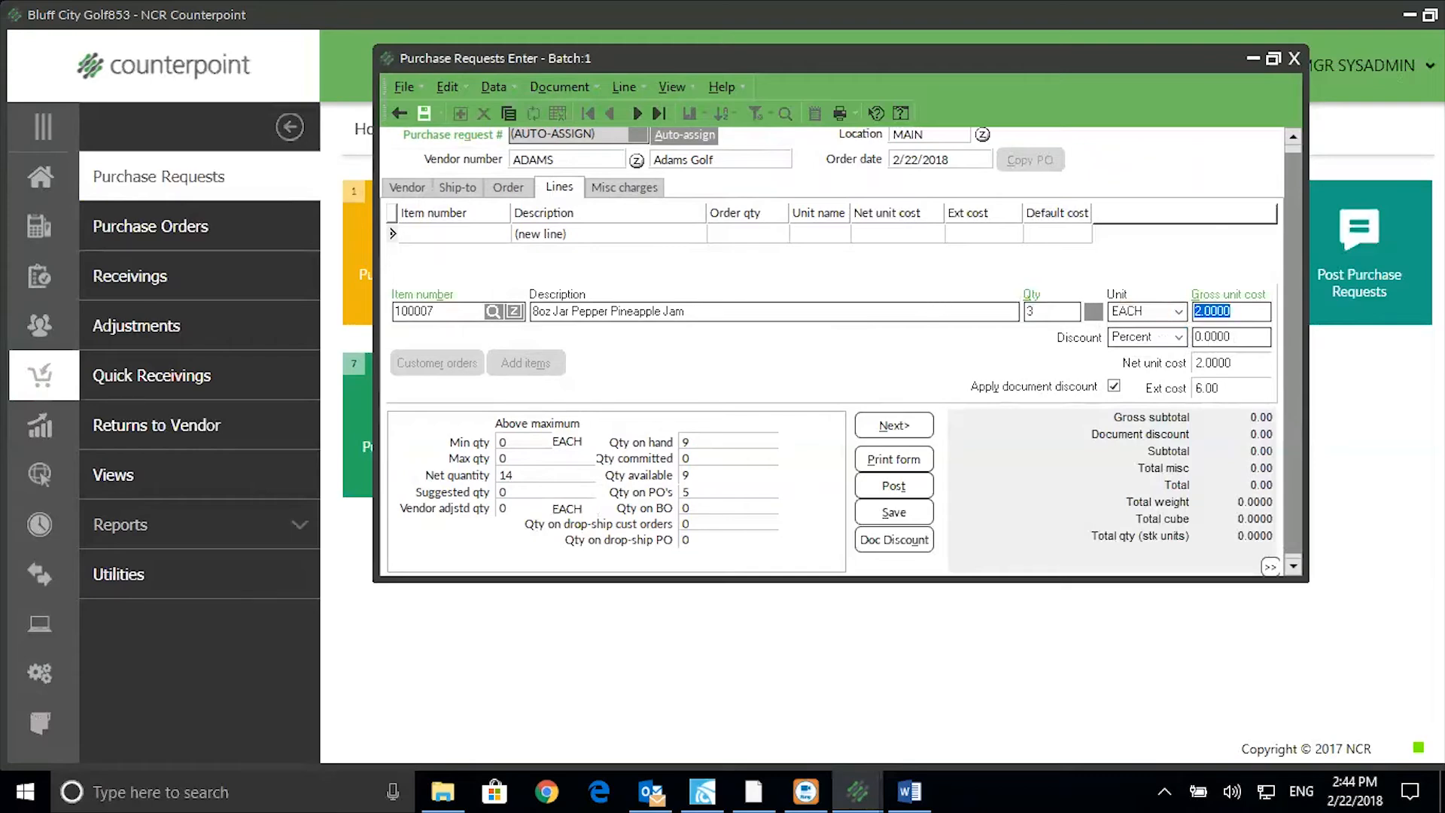
{"action": "key", "text": "Return"}
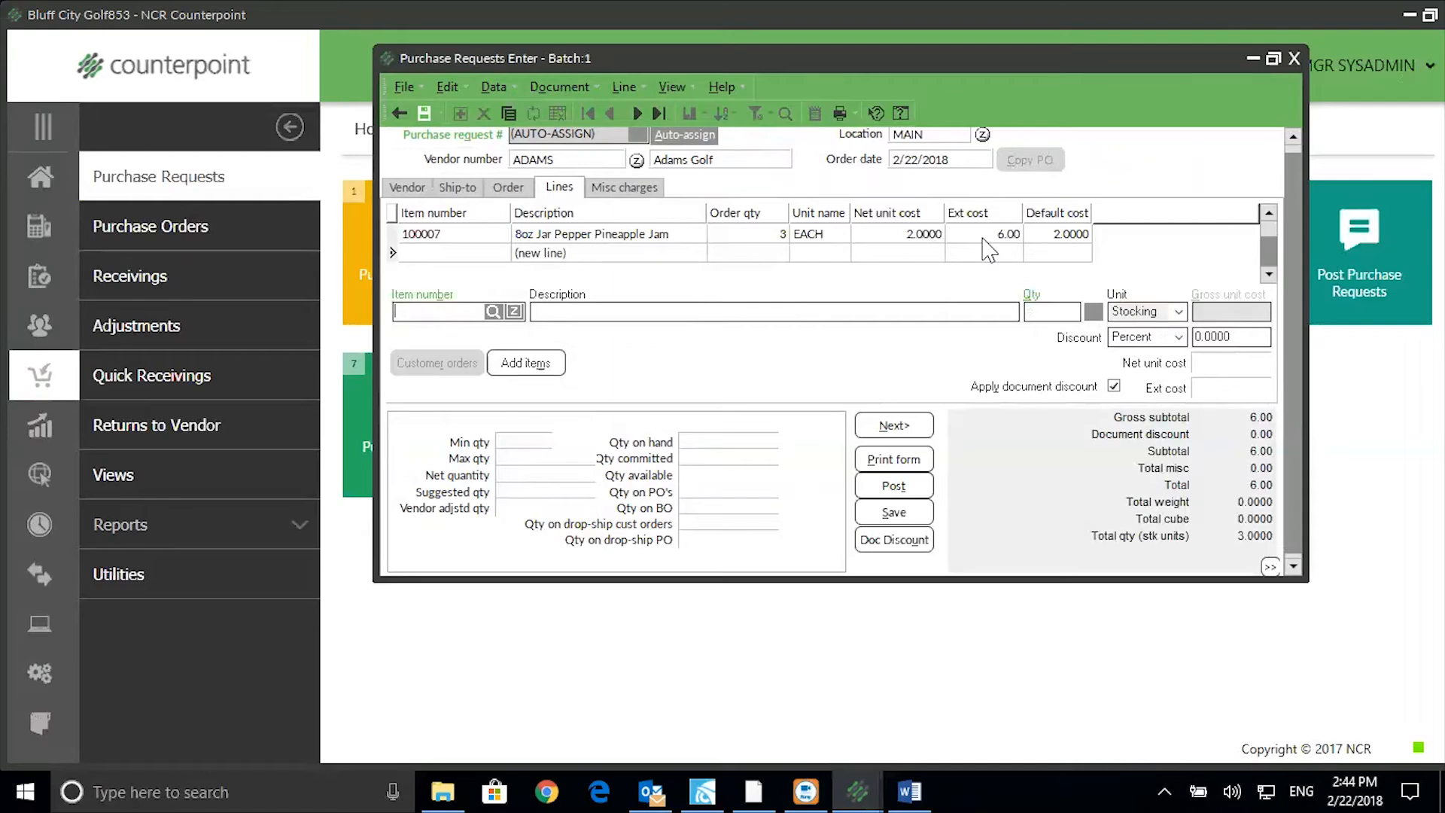
Change the 100007 line to one Pack of 6 at 12.00.
{"action": "left_click", "coordinate": [752, 234]}
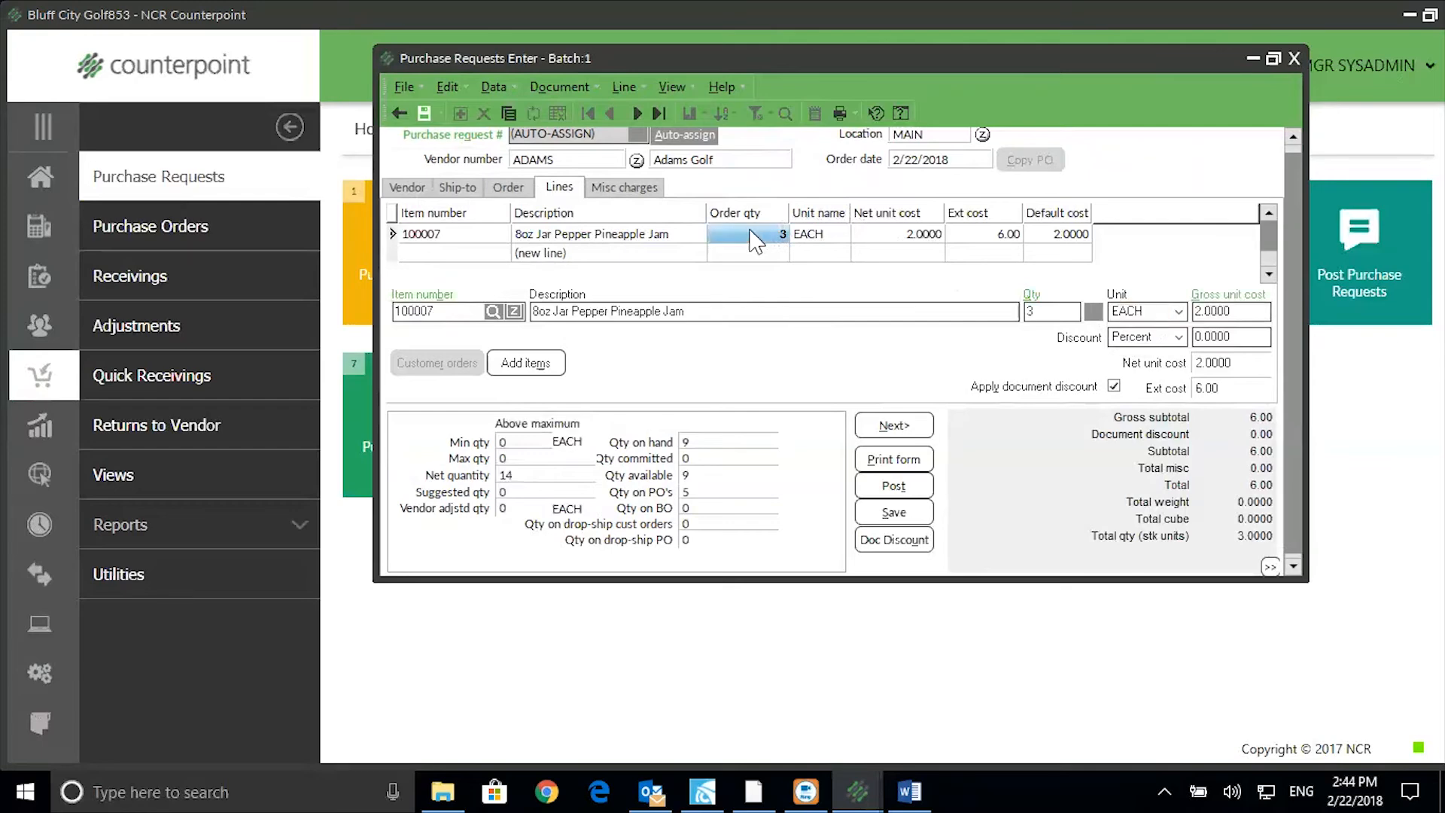
{"action": "left_click", "coordinate": [1178, 311]}
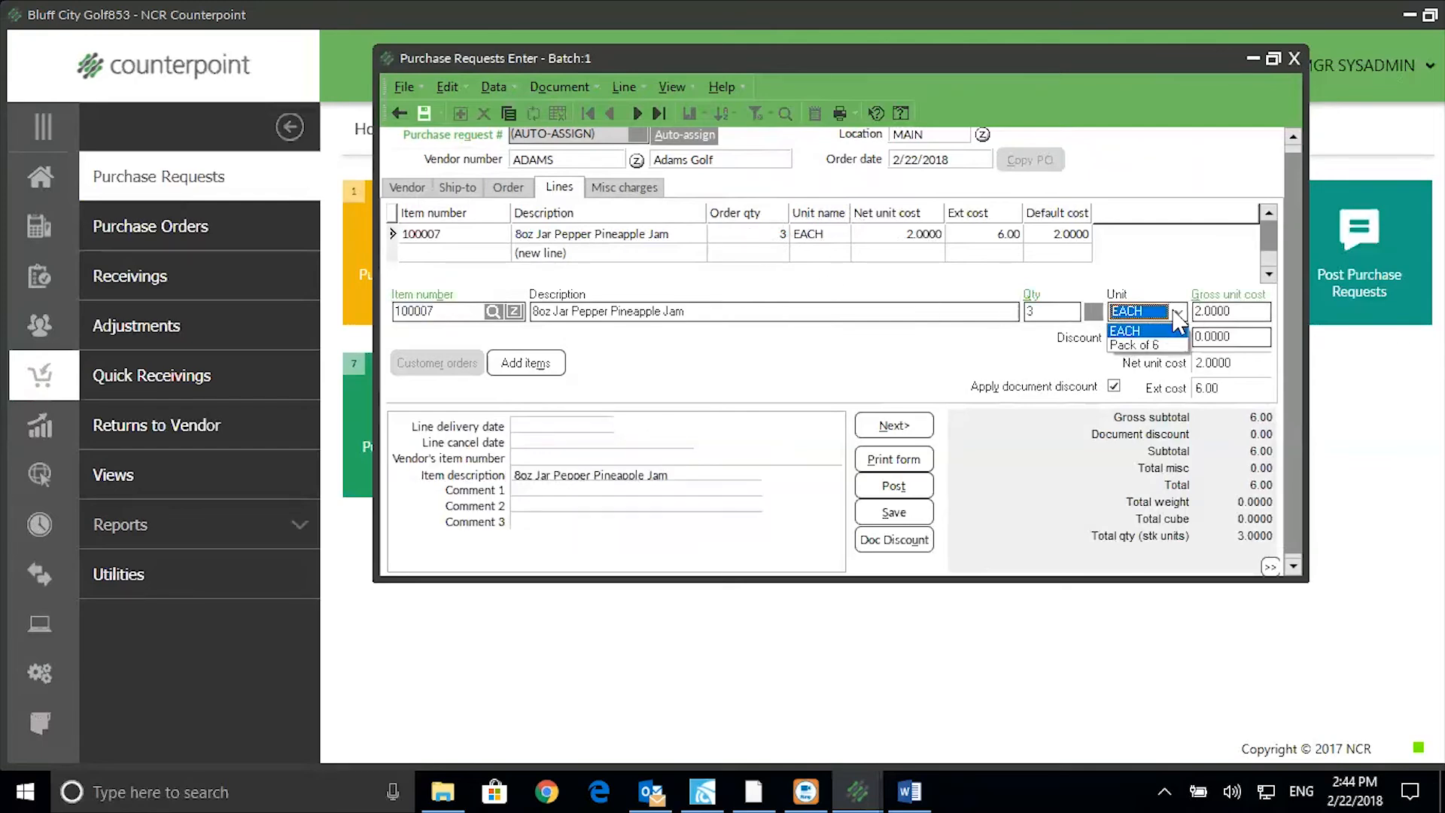
{"action": "left_click", "coordinate": [1156, 350]}
{"action": "left_click", "coordinate": [1036, 311]}
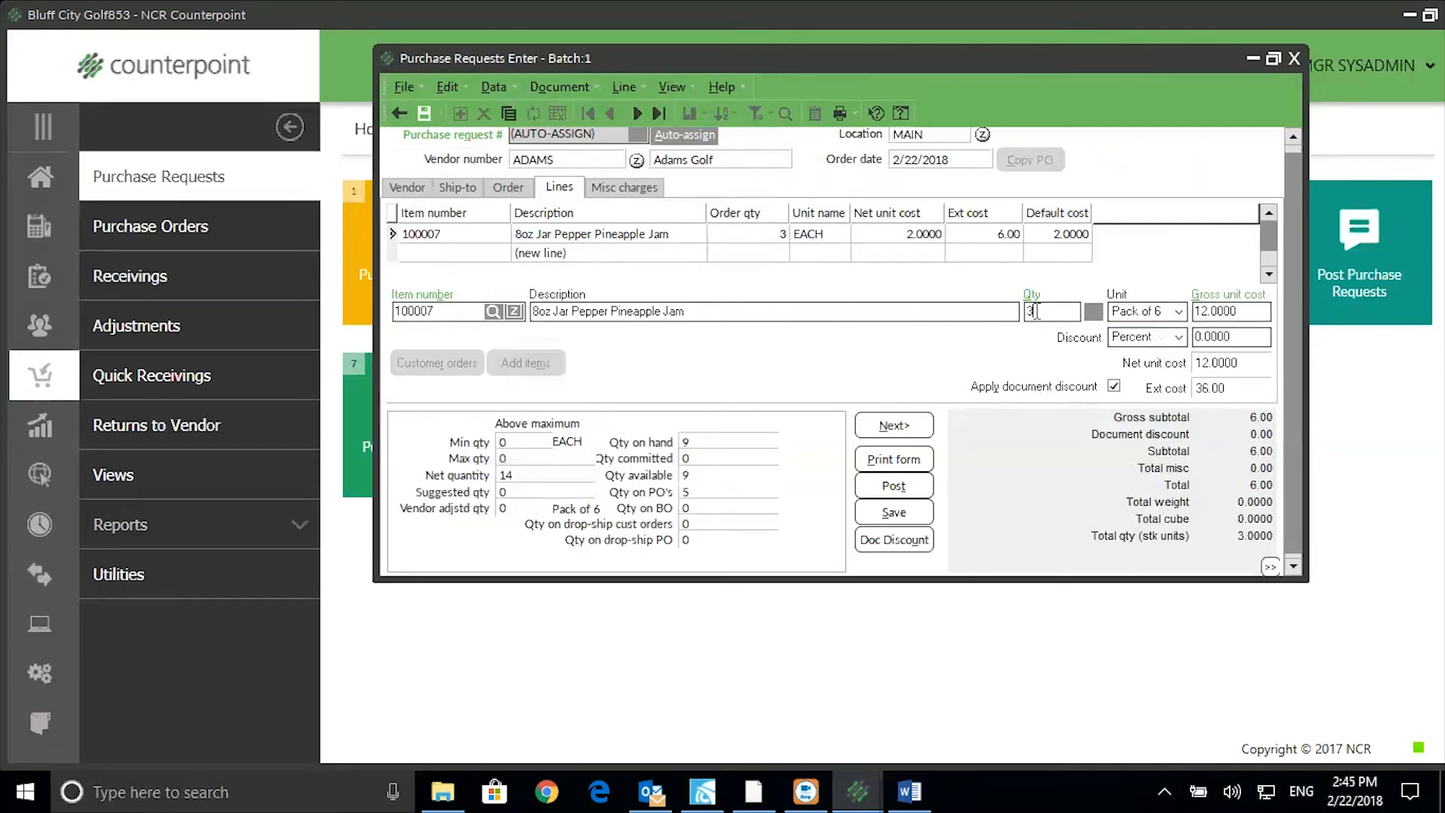
{"action": "type", "text": "1"}
{"action": "key", "text": "Tab"}
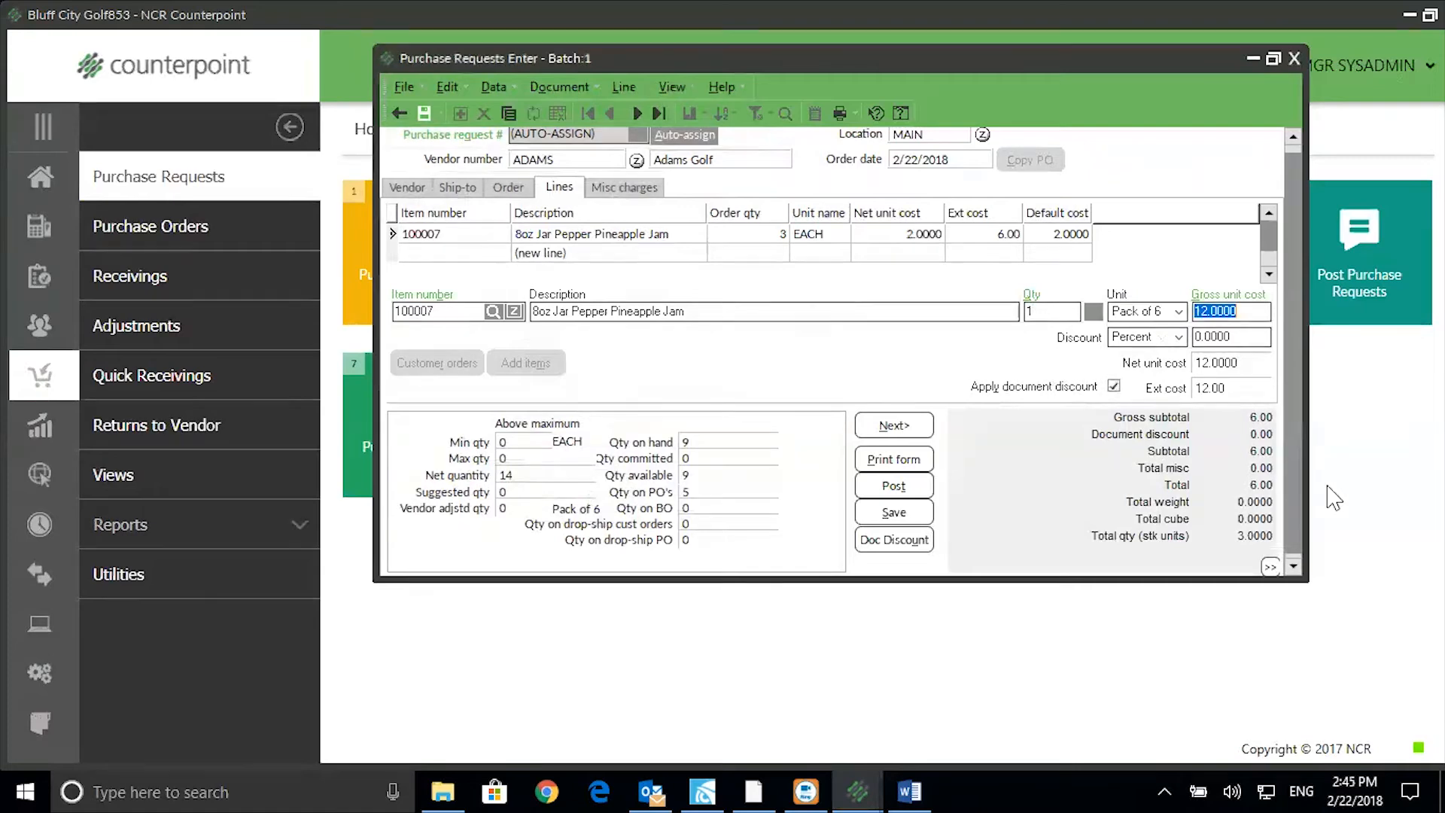
Post the purchase request without viewing forms and close request entry.
{"action": "left_click", "coordinate": [918, 496]}
{"action": "left_click", "coordinate": [749, 438]}
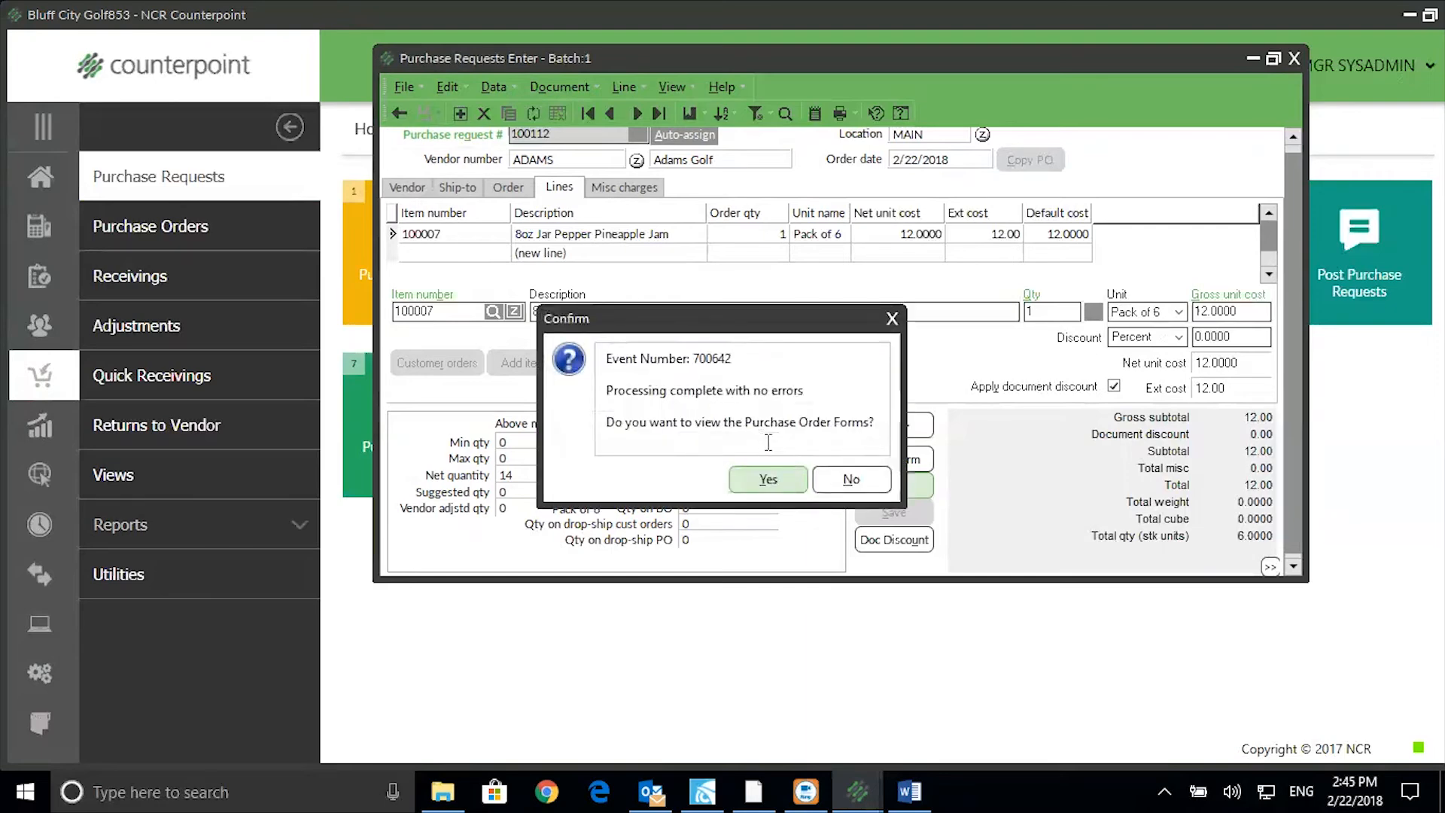
{"action": "left_click", "coordinate": [847, 482]}
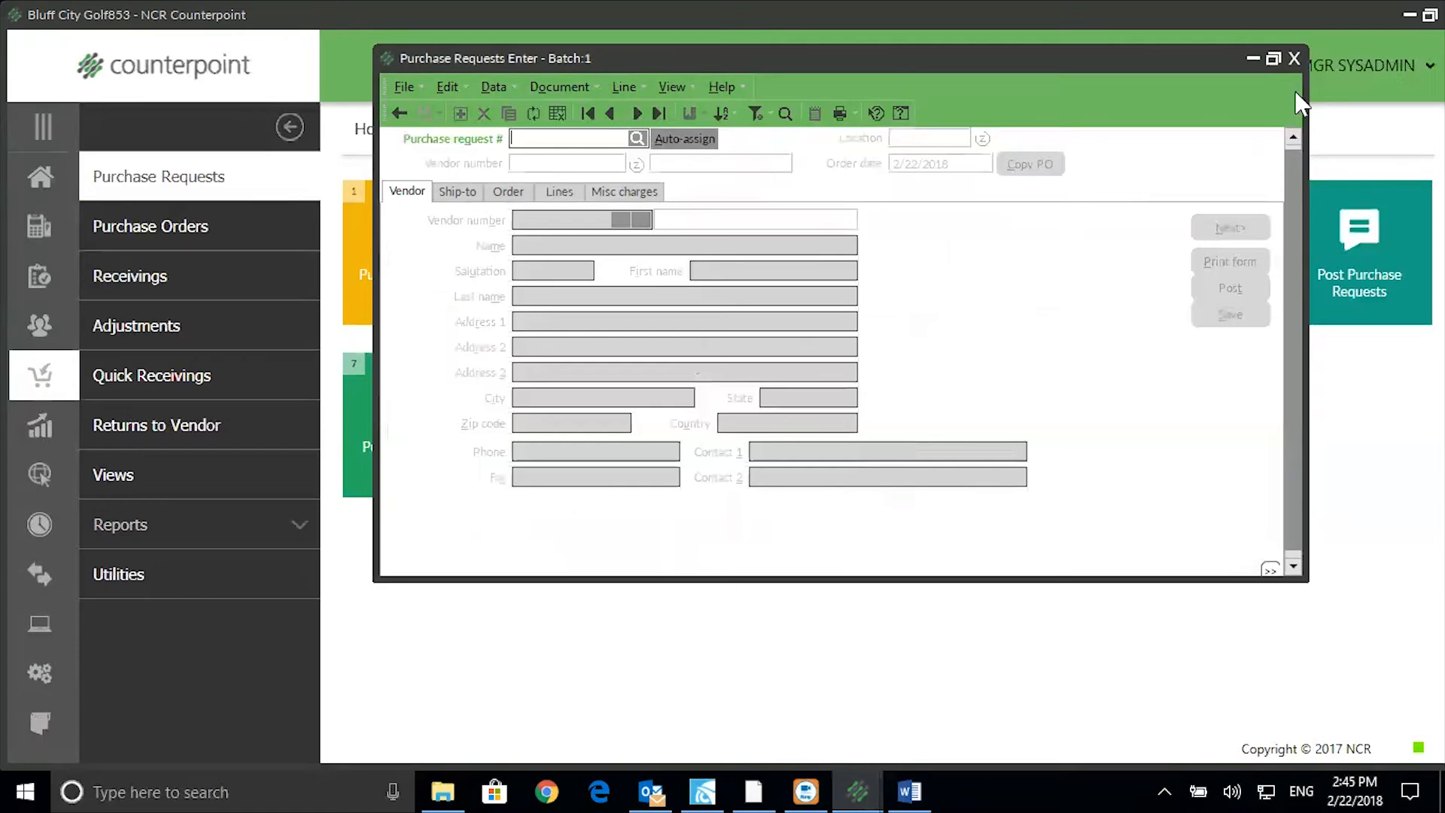
{"action": "left_click", "coordinate": [1294, 58]}
Start an auto-numbered receiving in the default batch and load Adams Golf's purchase order 1100104.
{"action": "left_click", "coordinate": [92, 274]}
{"action": "left_click", "coordinate": [400, 241]}
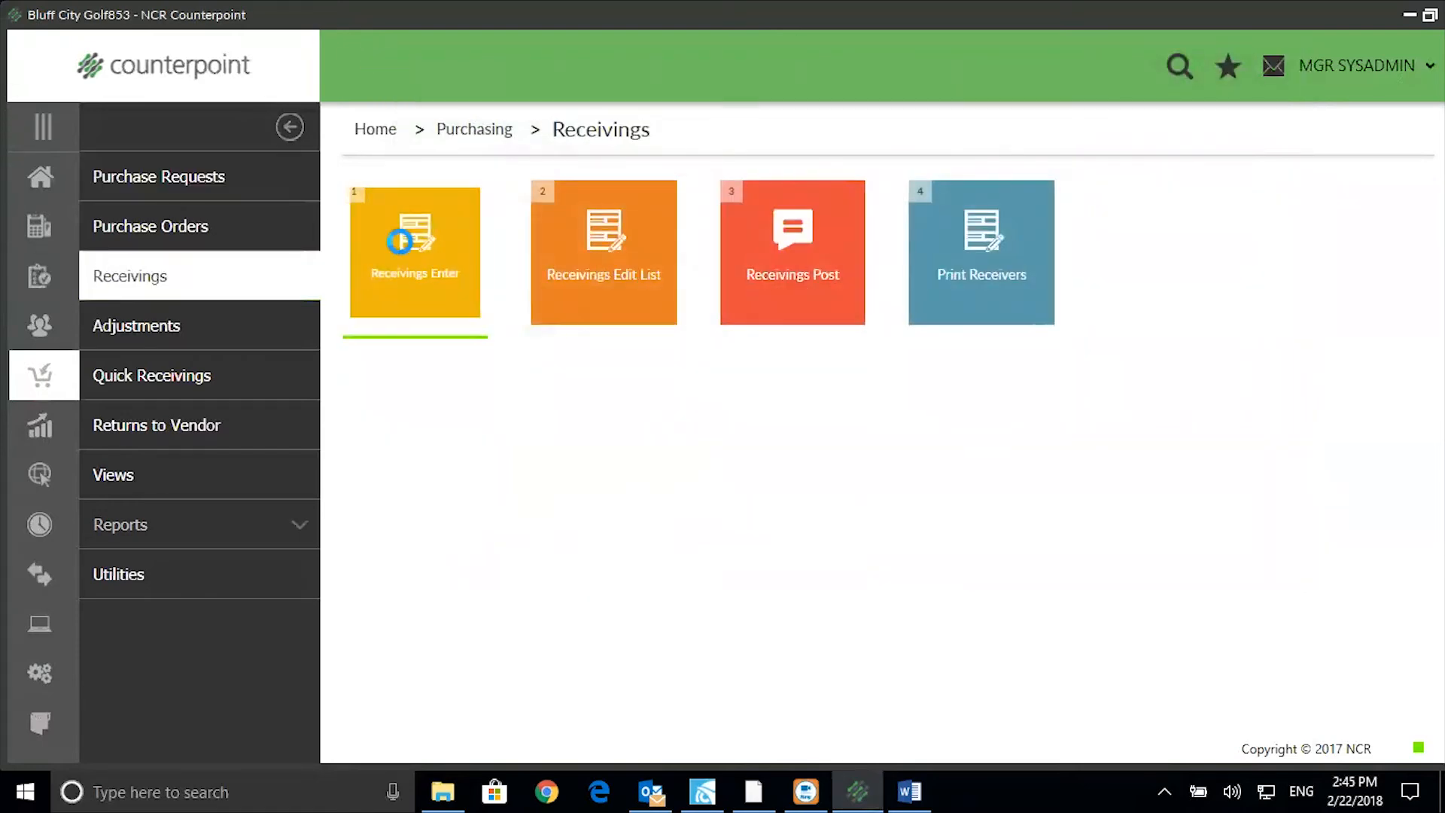
{"action": "left_click", "coordinate": [783, 575]}
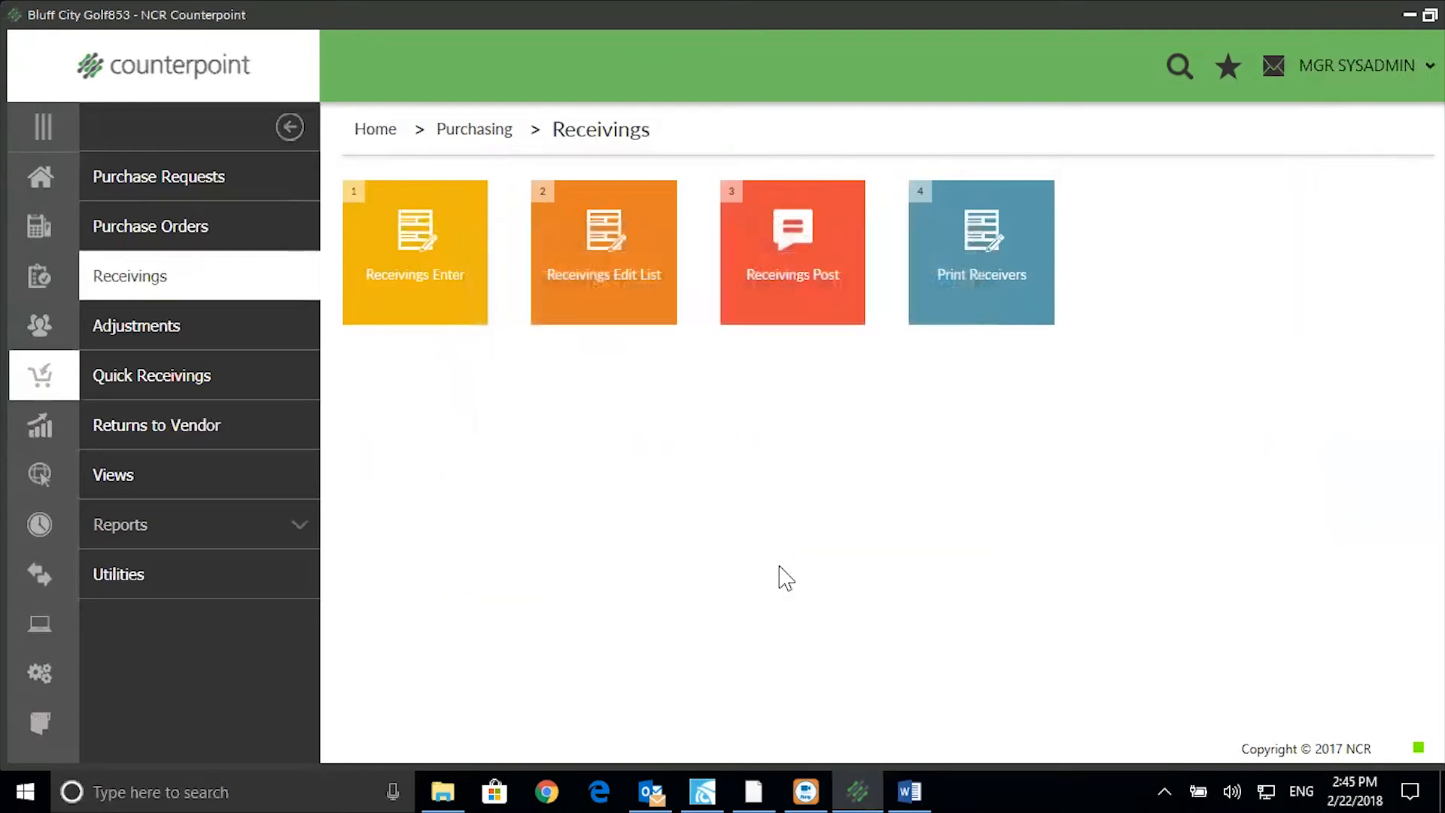
{"action": "left_click", "coordinate": [671, 171]}
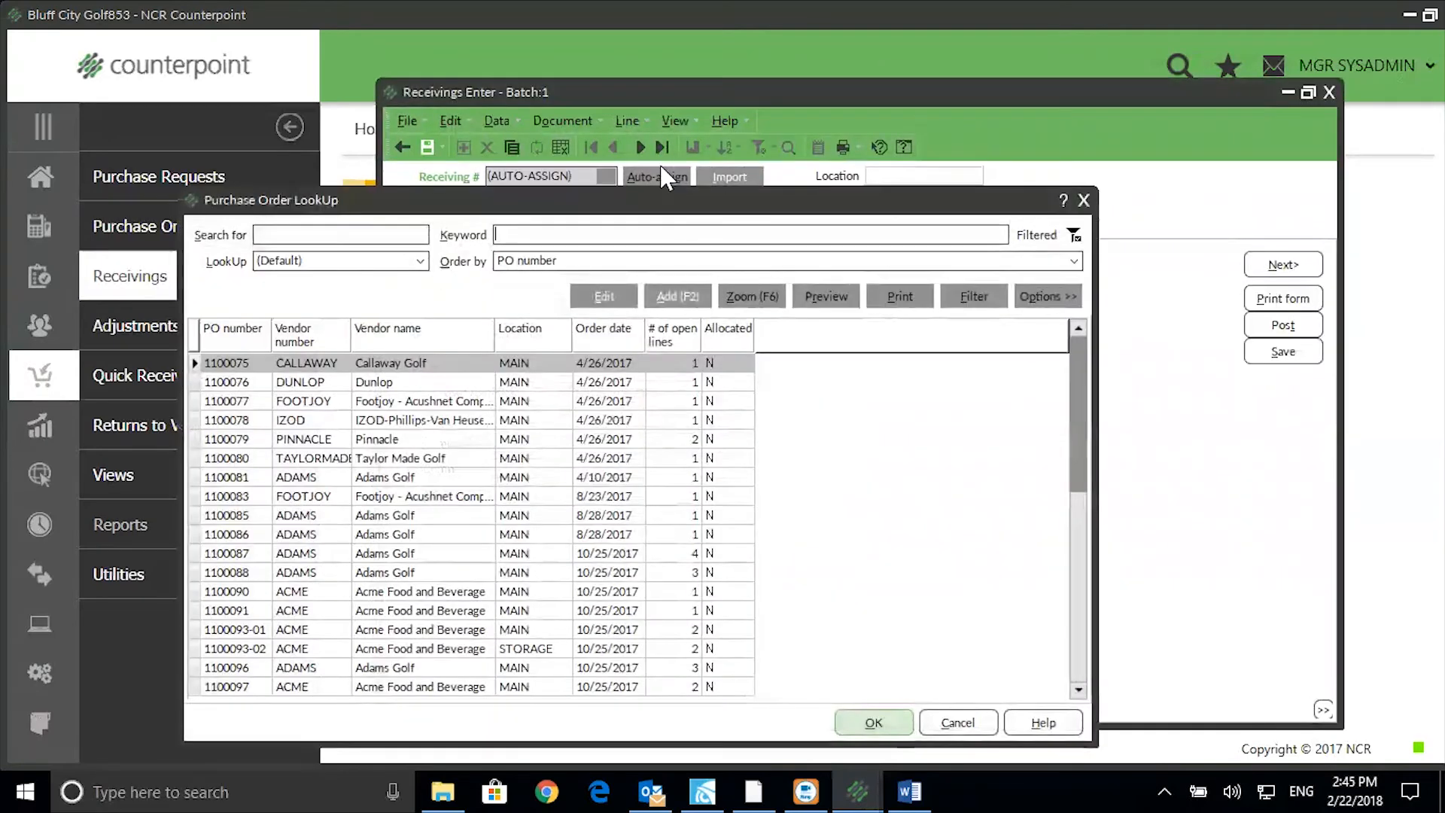
{"action": "type", "text": "adam"}
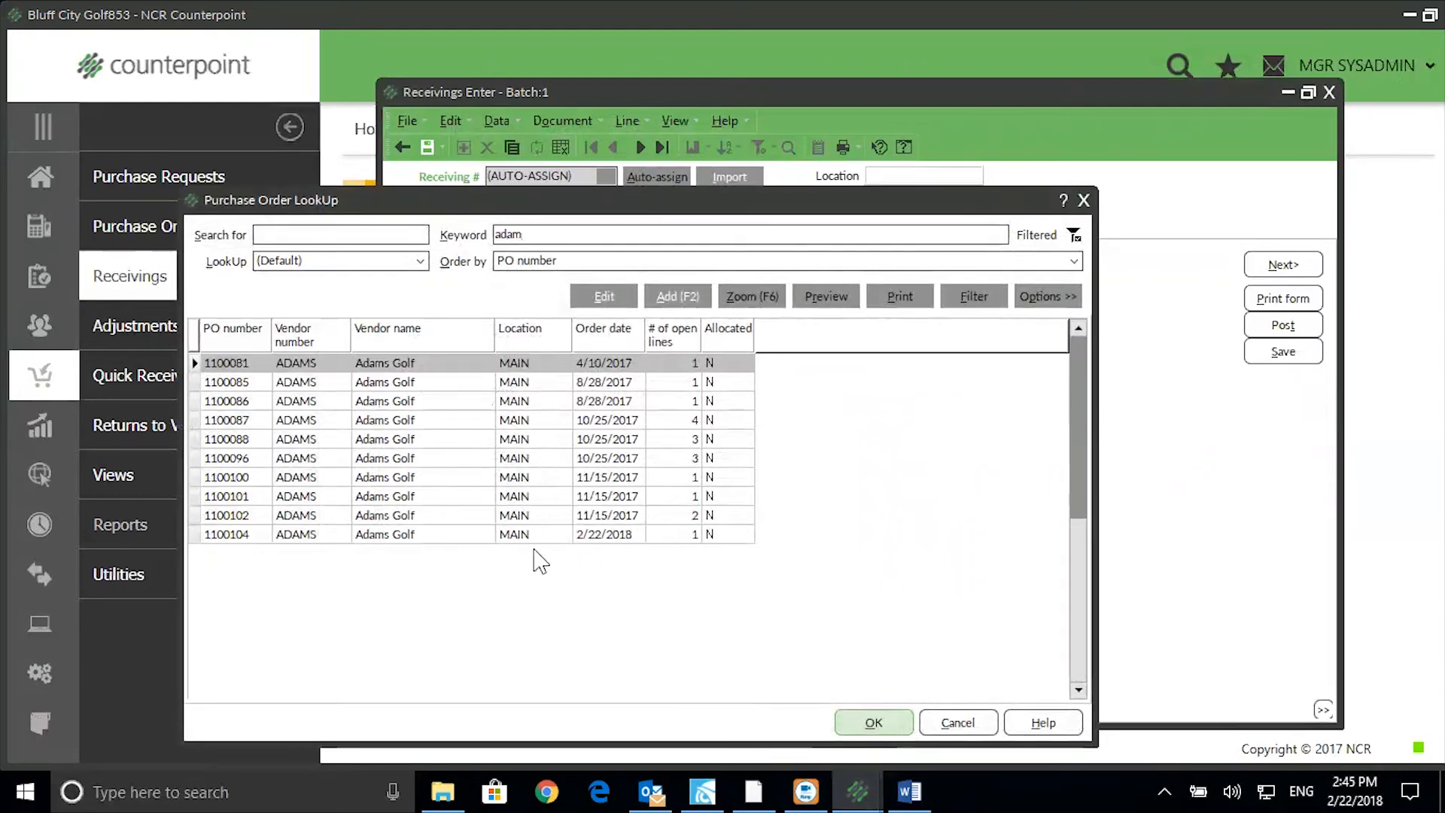
{"action": "left_click", "coordinate": [539, 534]}
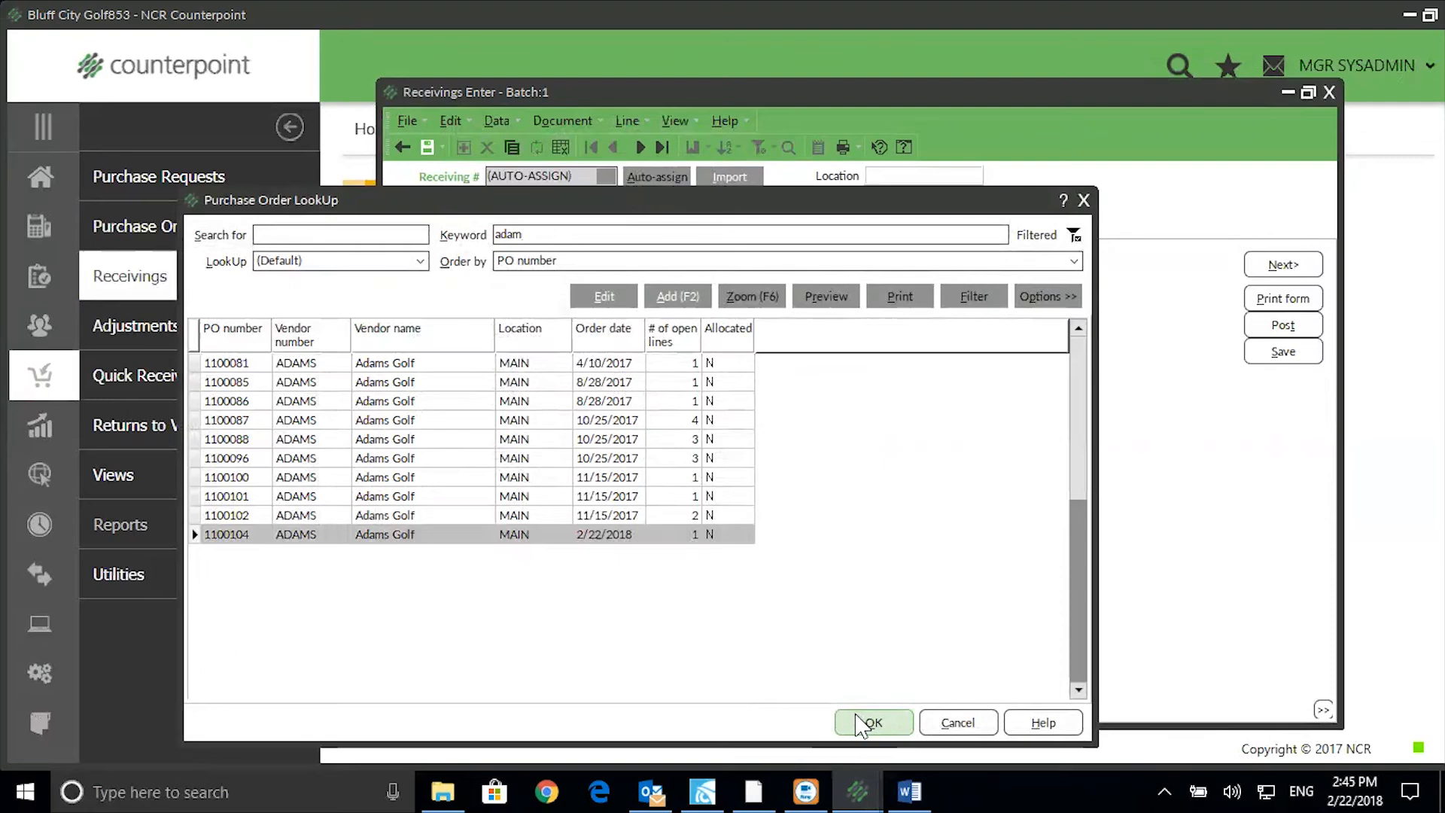
{"action": "left_click", "coordinate": [865, 723]}
{"action": "left_click", "coordinate": [653, 528]}
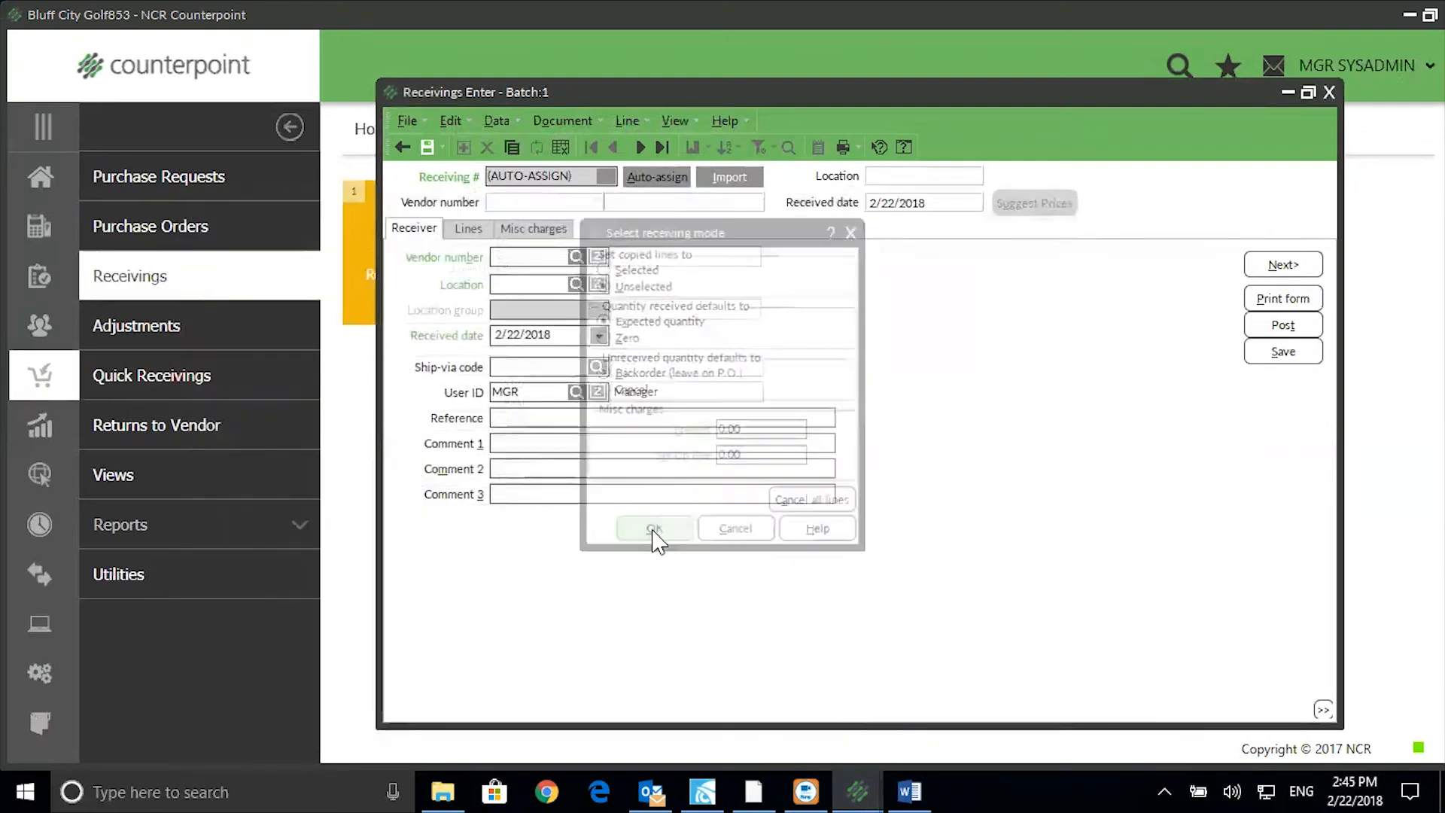
Mark the item 100007 Pack of 6 line received, post receiving 100138, and view the receiver forms.
{"action": "left_click", "coordinate": [468, 228]}
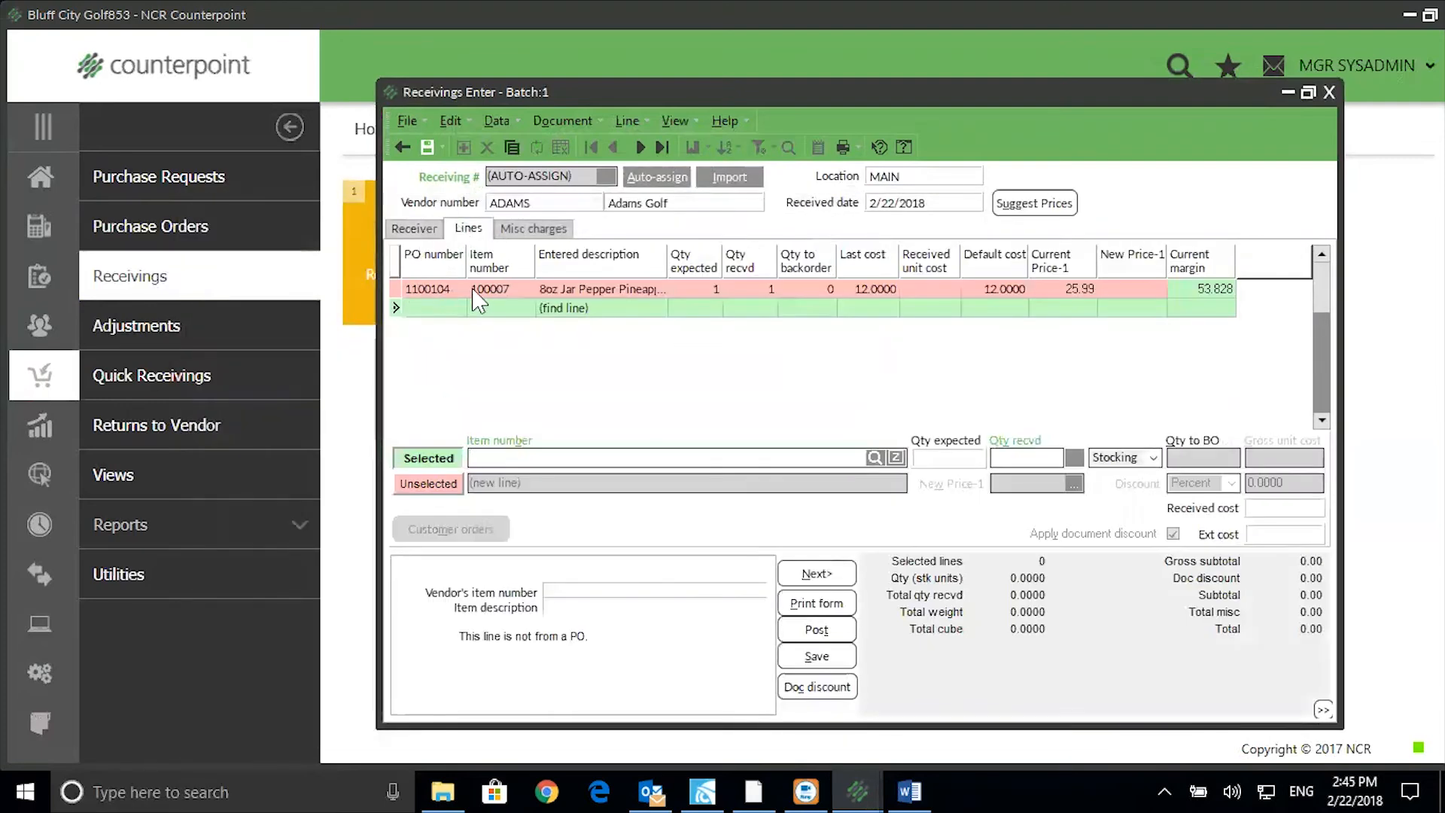
{"action": "left_click", "coordinate": [596, 295]}
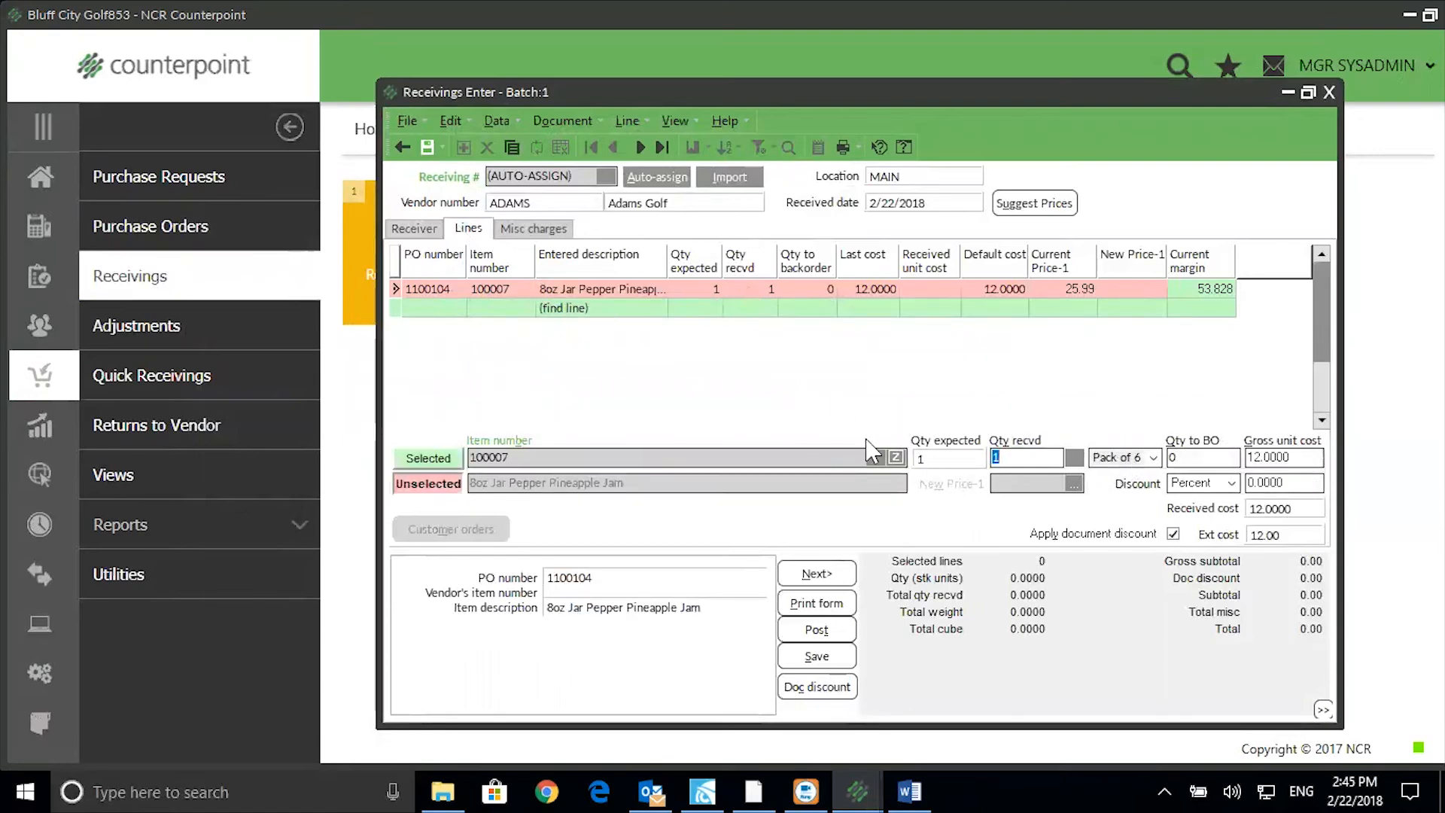
{"action": "left_click", "coordinate": [426, 460]}
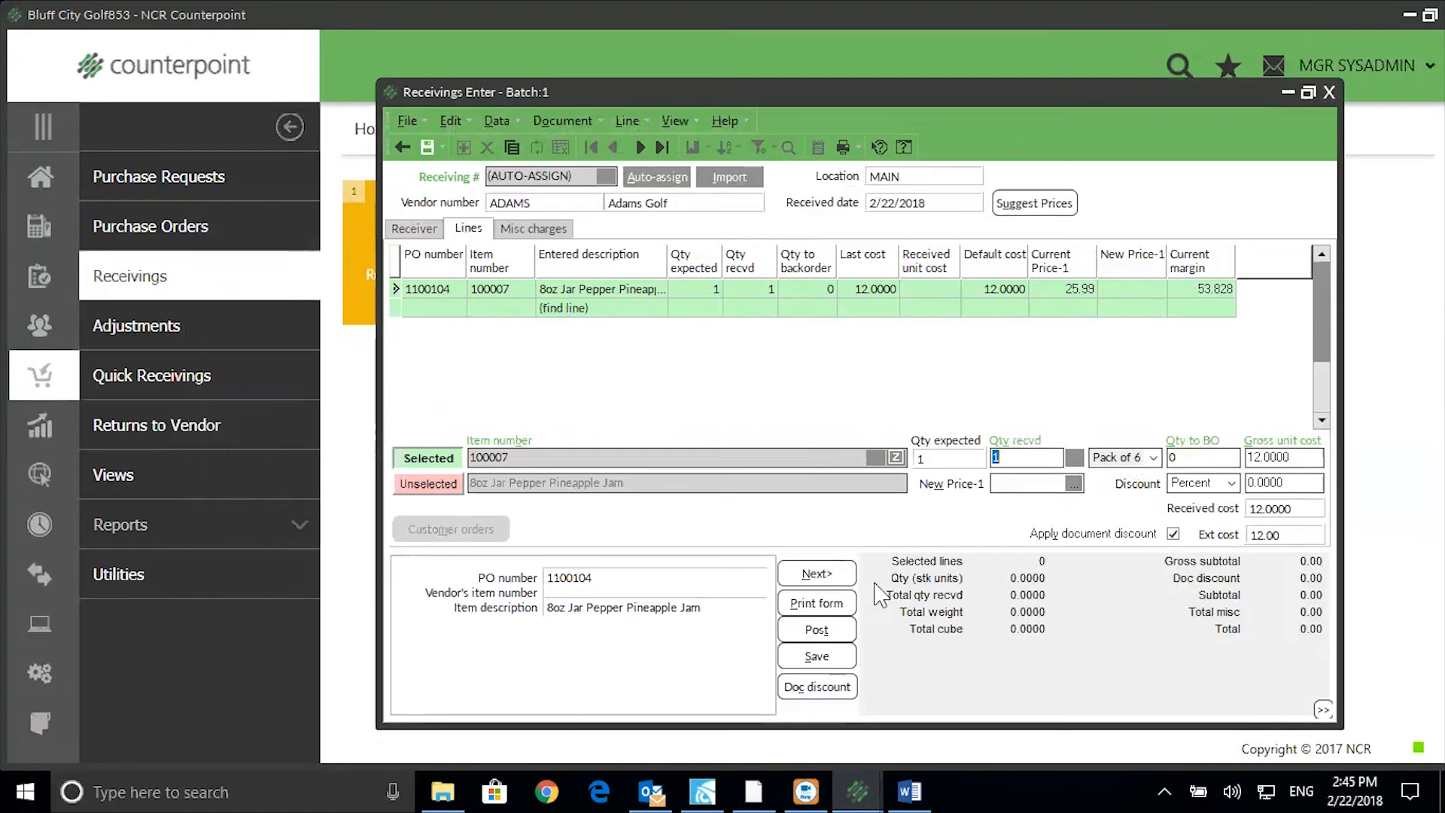
{"action": "left_click", "coordinate": [831, 636]}
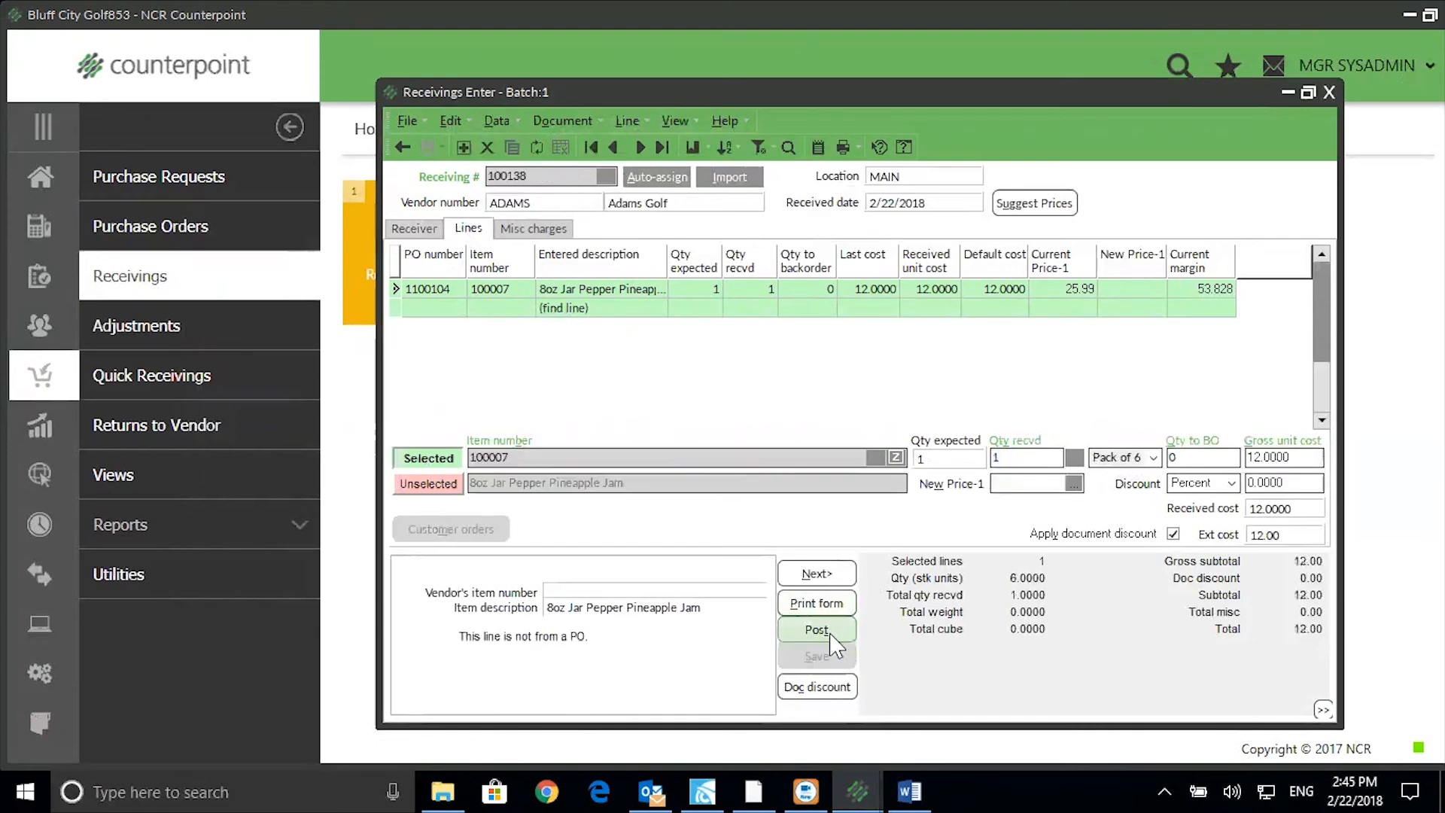
{"action": "left_click", "coordinate": [743, 432]}
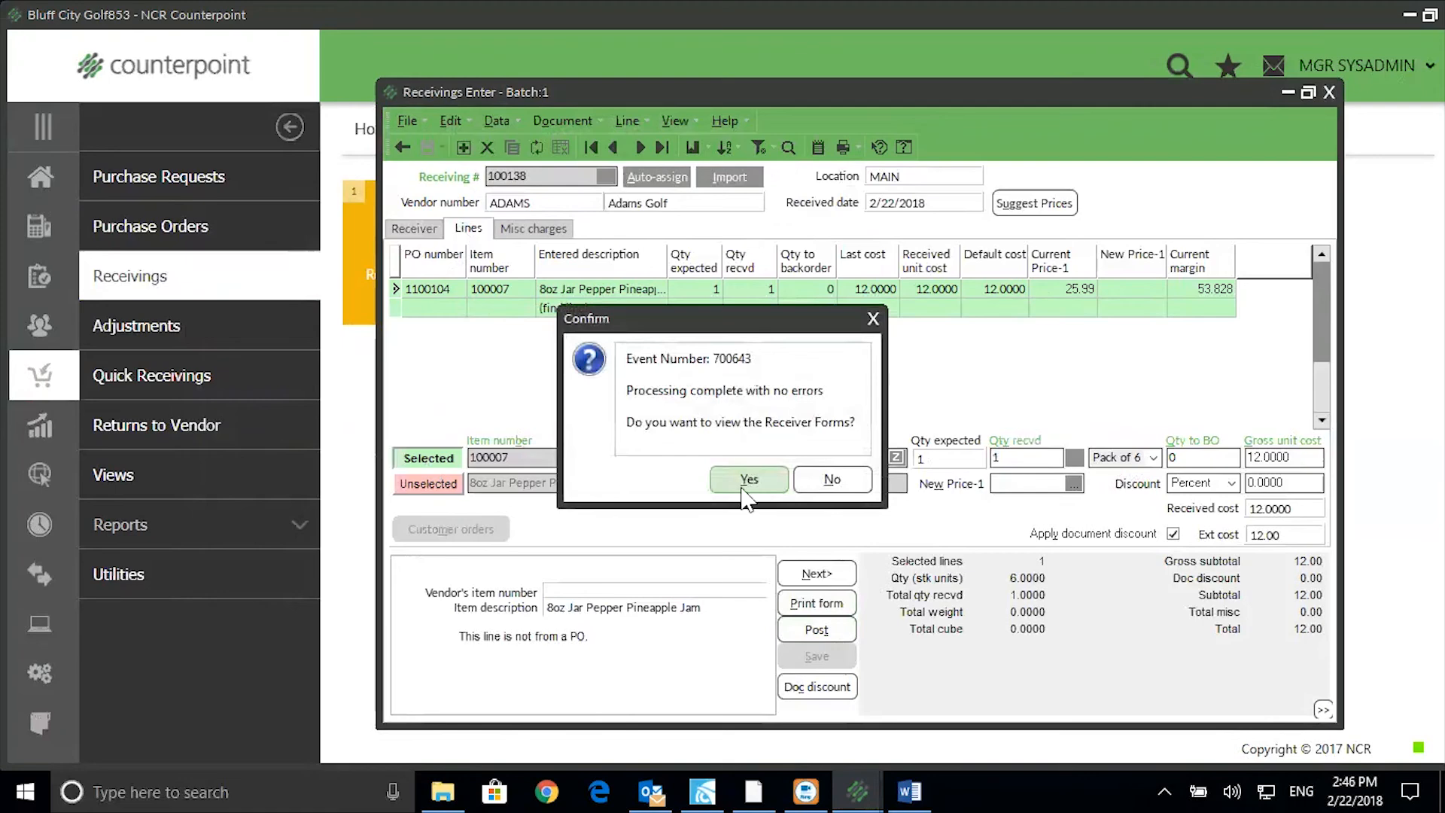
{"action": "left_click", "coordinate": [757, 485]}
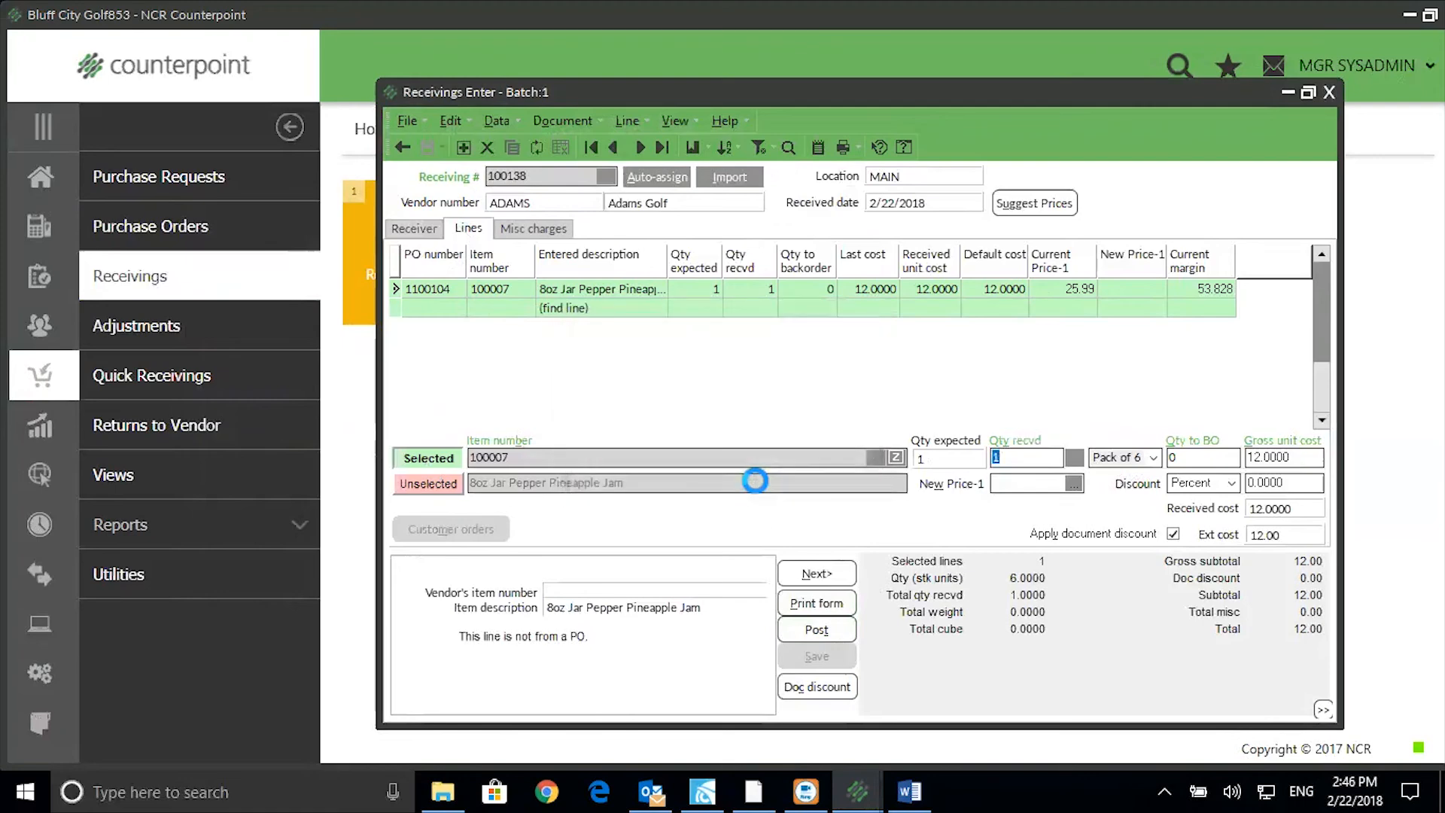